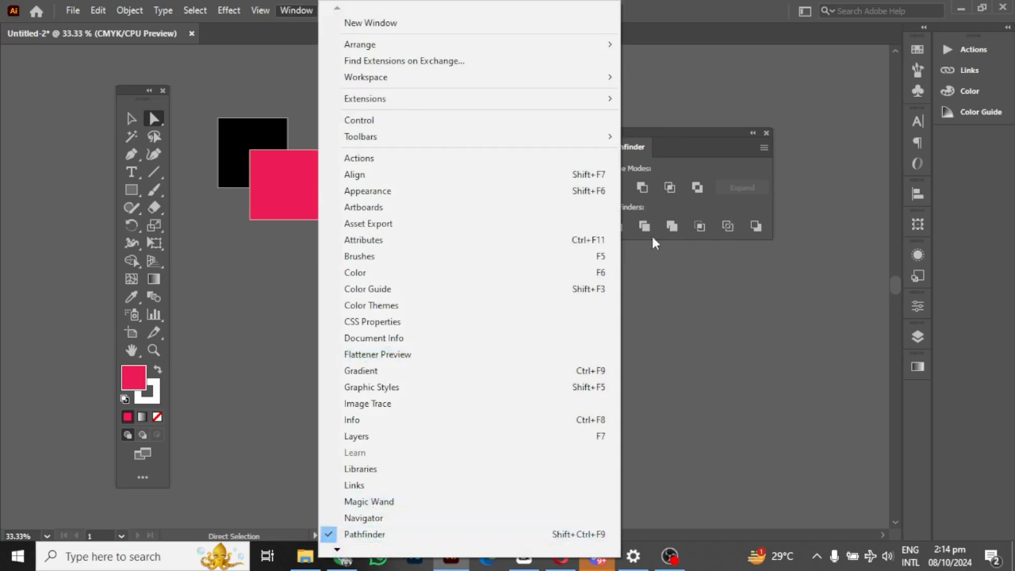
Duplicate the overlapping black and pink squares onto the artboard with the Selection tool
{"action": "left_click", "coordinate": [697, 331]}
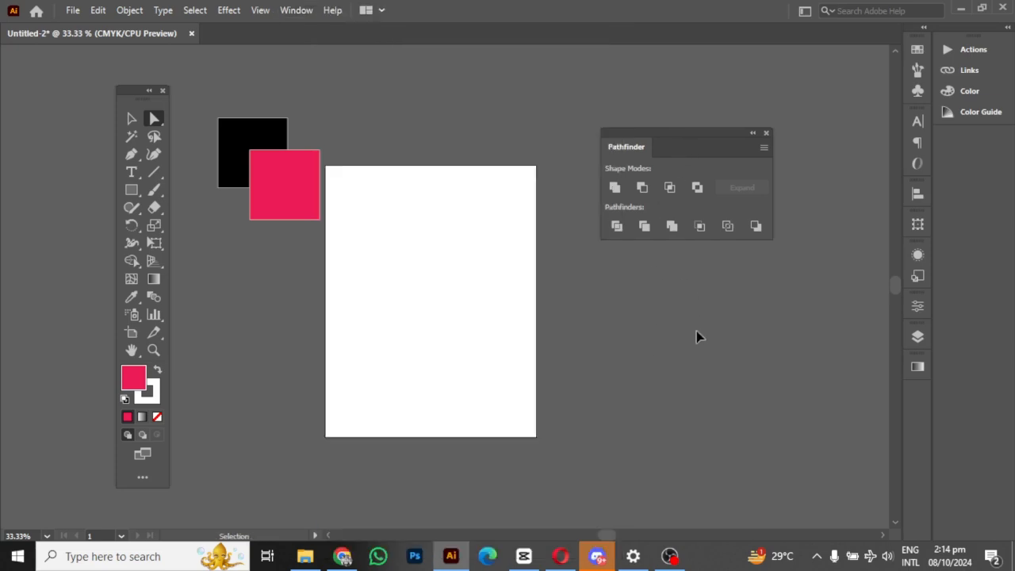
{"action": "key", "text": "ctrl+="}
{"action": "key", "text": "space"}
{"action": "left_click_drag", "start_coordinate": [432, 241], "coordinate": [497, 255]}
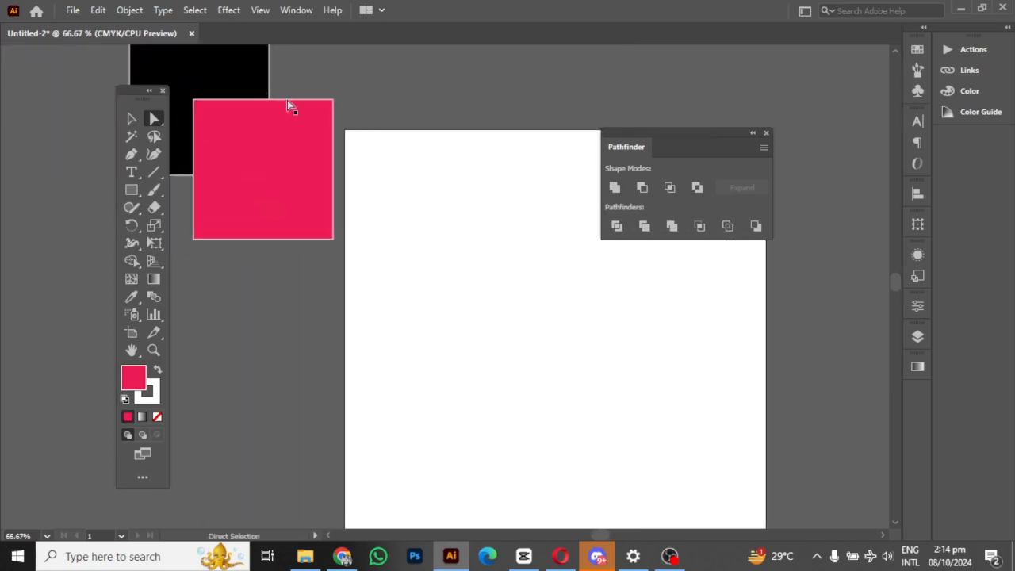
{"action": "key", "text": "v"}
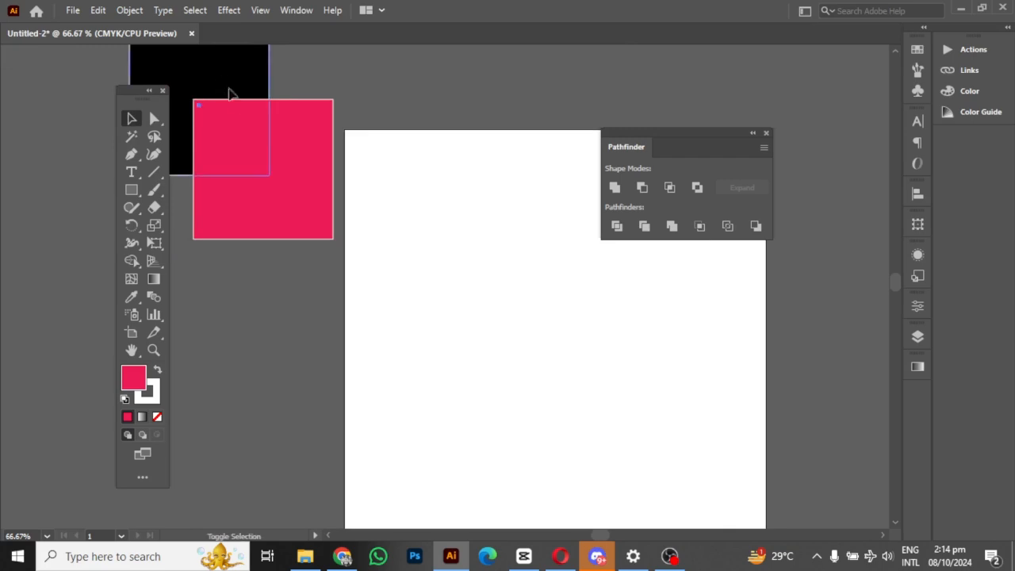
{"action": "key", "text": "ctrl+a"}
{"action": "left_click_drag", "start_coordinate": [256, 156], "coordinate": [397, 254], "text": "alt"}
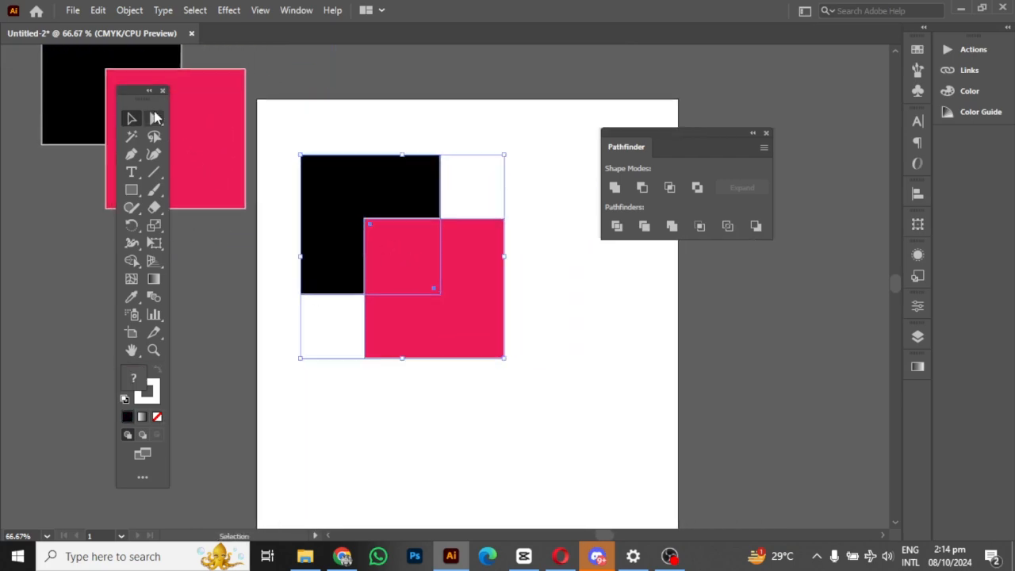
Try merging the two copied squares on the artboard into one shape with Unite, and undo it
{"action": "key", "text": "a"}
{"action": "key", "text": "ctrl+shift+a"}
{"action": "left_click_drag", "start_coordinate": [485, 309], "coordinate": [524, 317]}
{"action": "left_click_drag", "start_coordinate": [505, 308], "coordinate": [454, 280]}
{"action": "key", "text": "ctrl+plus"}
{"action": "left_click_drag", "start_coordinate": [208, 80], "coordinate": [586, 437]}
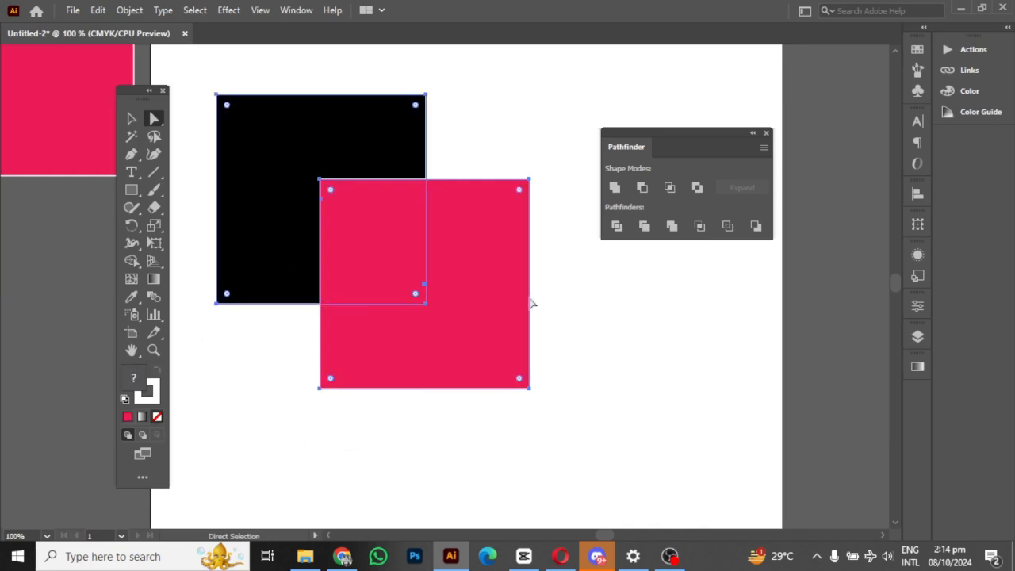
{"action": "left_click", "coordinate": [616, 188]}
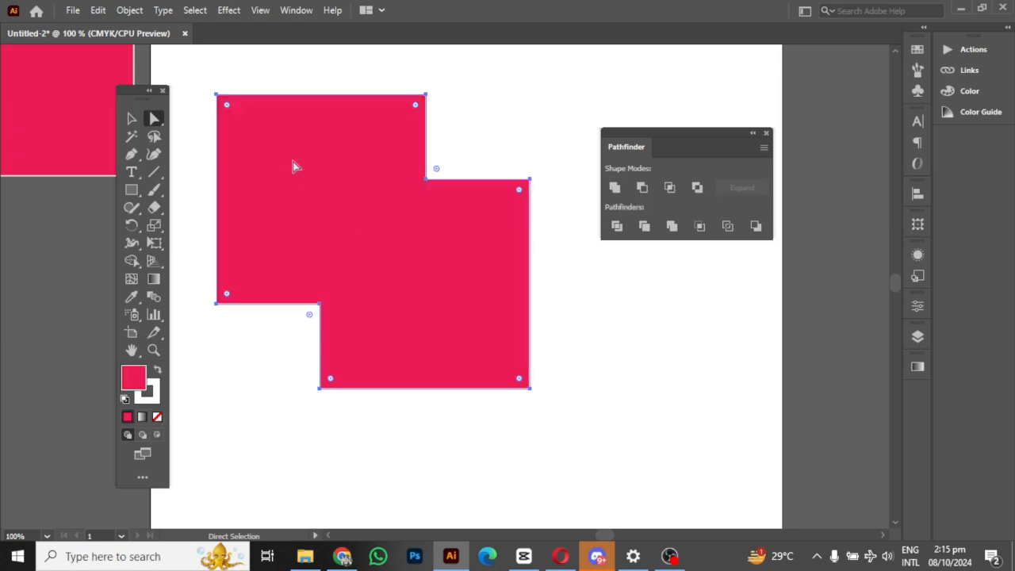
{"action": "key", "text": "ctrl+z"}
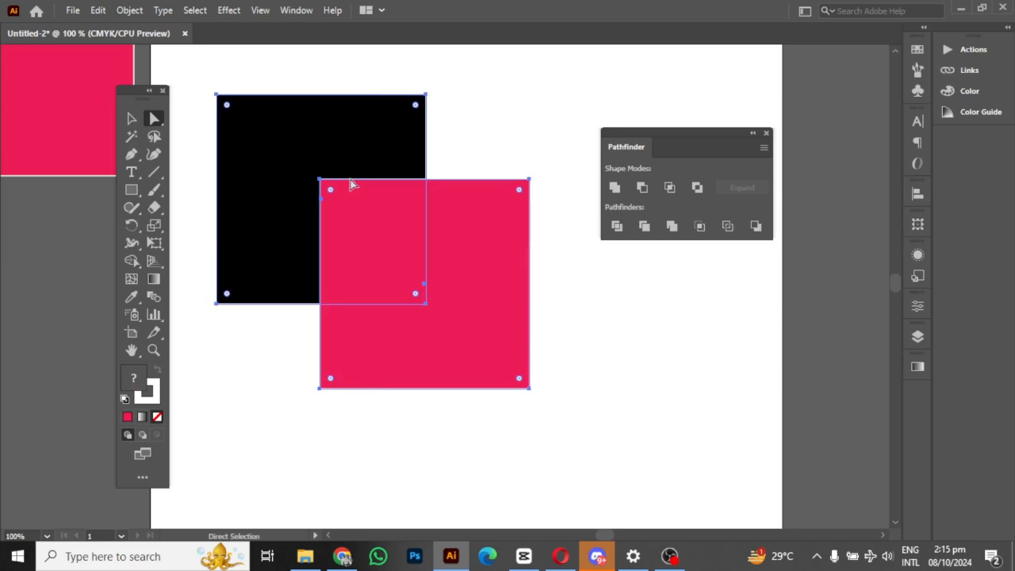
Try cutting the pink square out of the black one with Minus Front, and undo it
{"action": "key", "text": "ctrl"}
{"action": "left_click_drag", "start_coordinate": [219, 71], "coordinate": [605, 431]}
{"action": "left_click", "coordinate": [644, 189]}
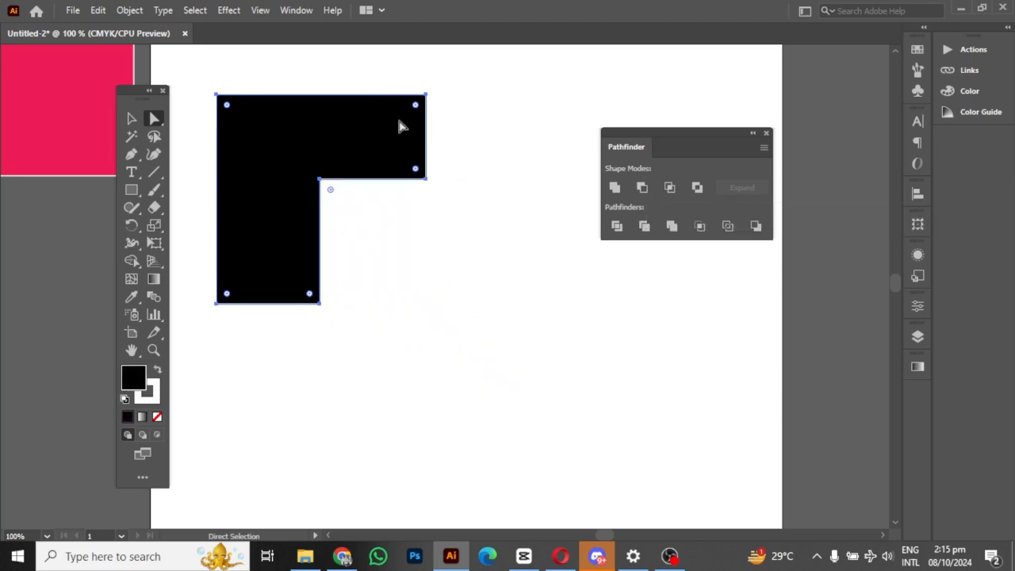
{"action": "key", "text": "ctrl+z"}
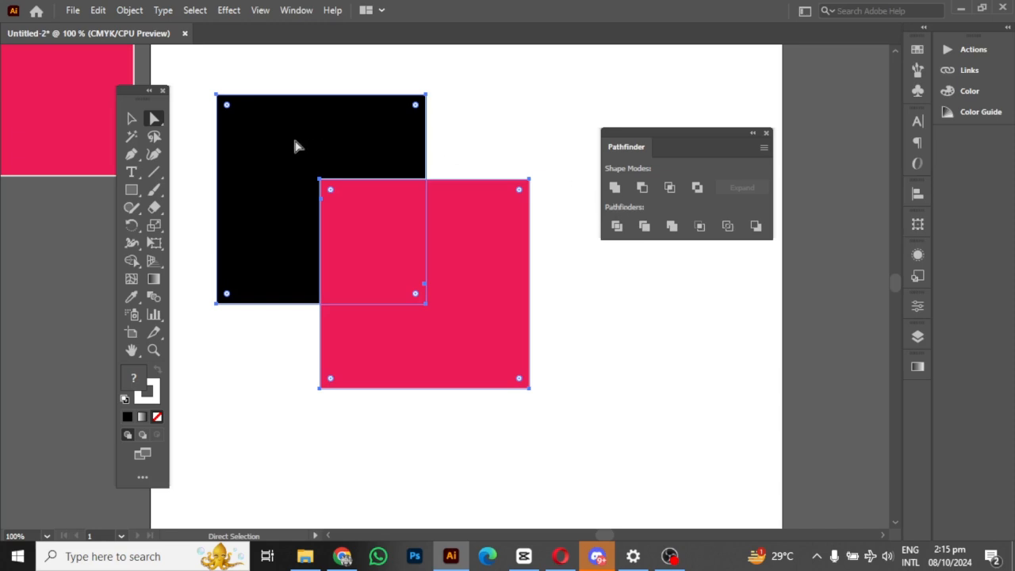
Try Intersect and Exclude in turn on the two overlapping squares, undoing each operation
{"action": "left_click_drag", "start_coordinate": [206, 83], "coordinate": [576, 475]}
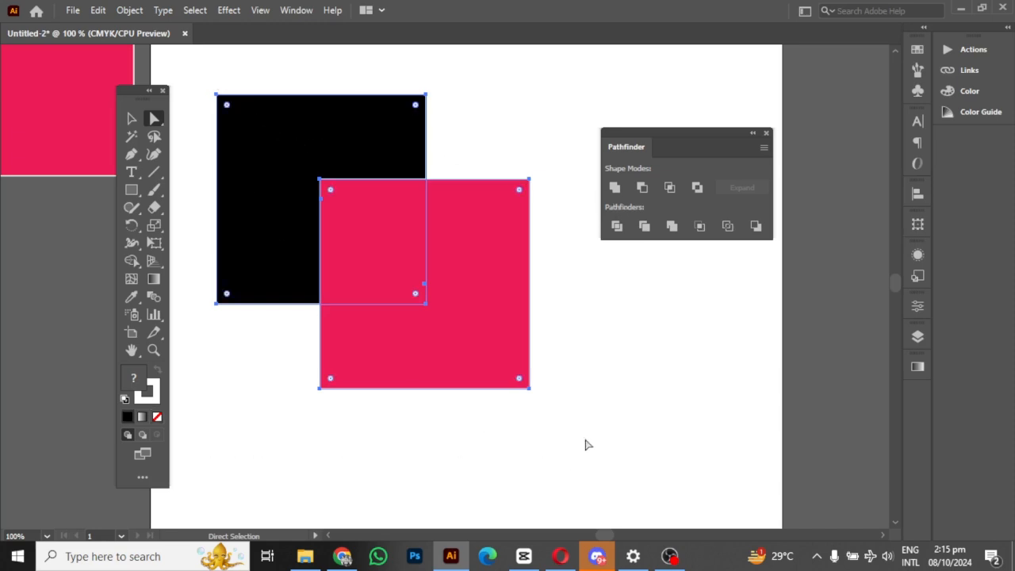
{"action": "left_click", "coordinate": [670, 189]}
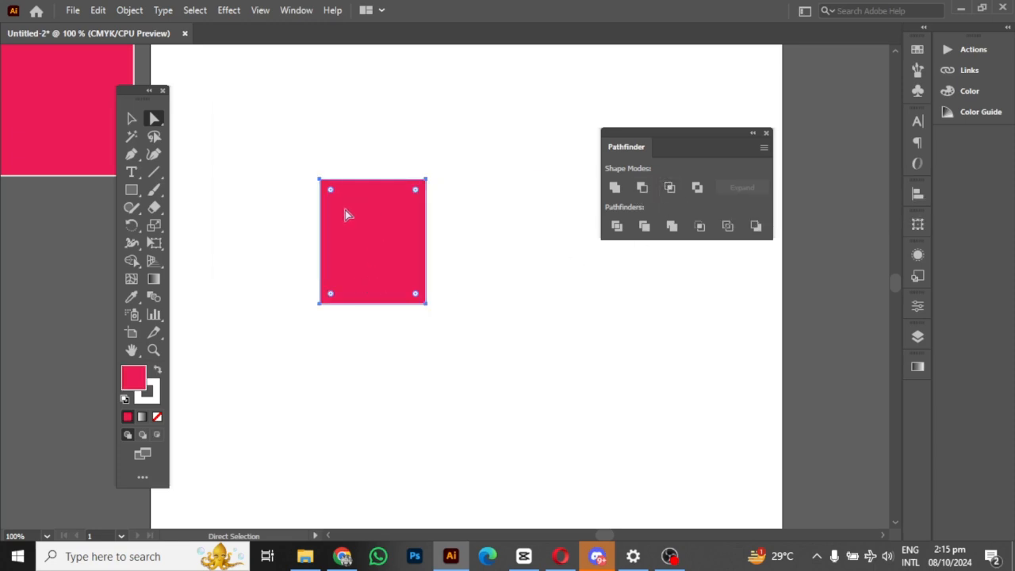
{"action": "key", "text": "ctrl+z"}
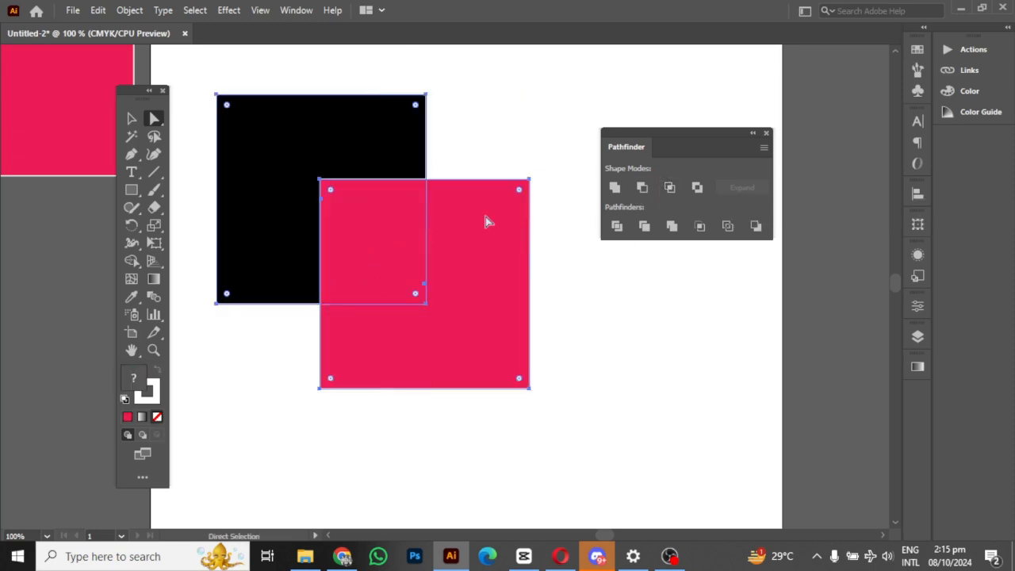
{"action": "left_click", "coordinate": [698, 188]}
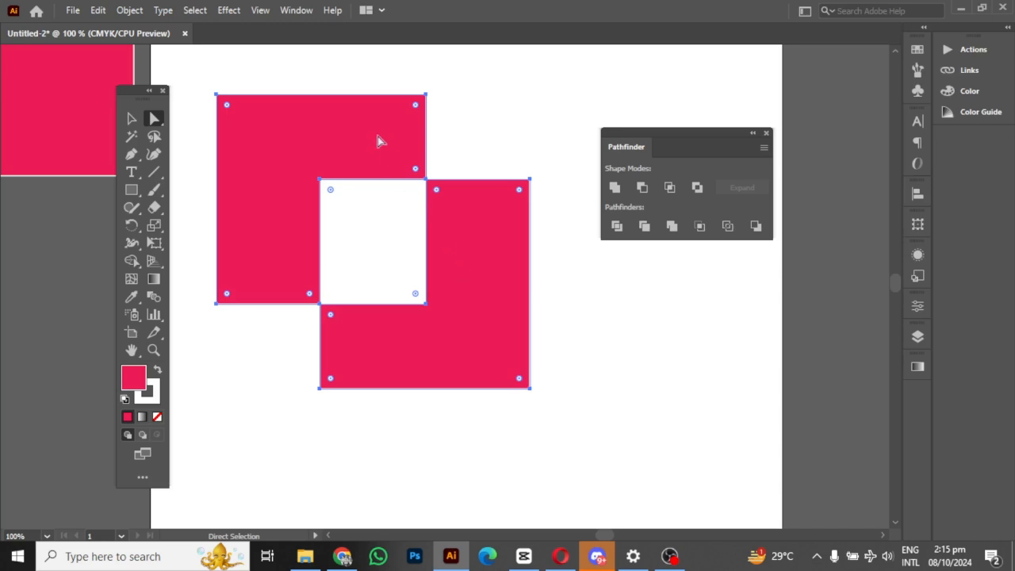
{"action": "key", "text": "ctrl+z"}
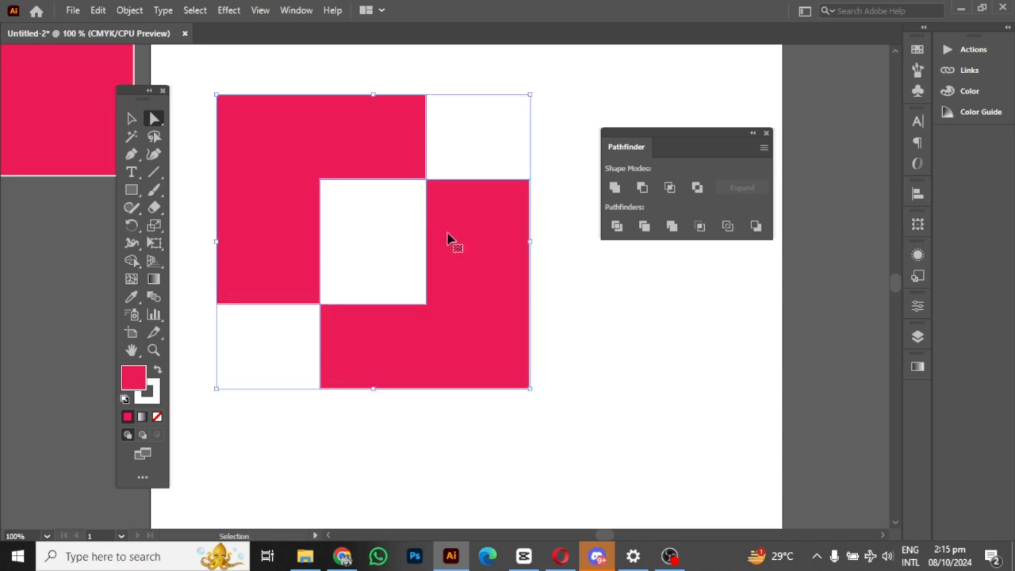
Move the Pathfinder panel farther away from the overlapping squares
{"action": "left_click_drag", "start_coordinate": [500, 301], "coordinate": [500, 295]}
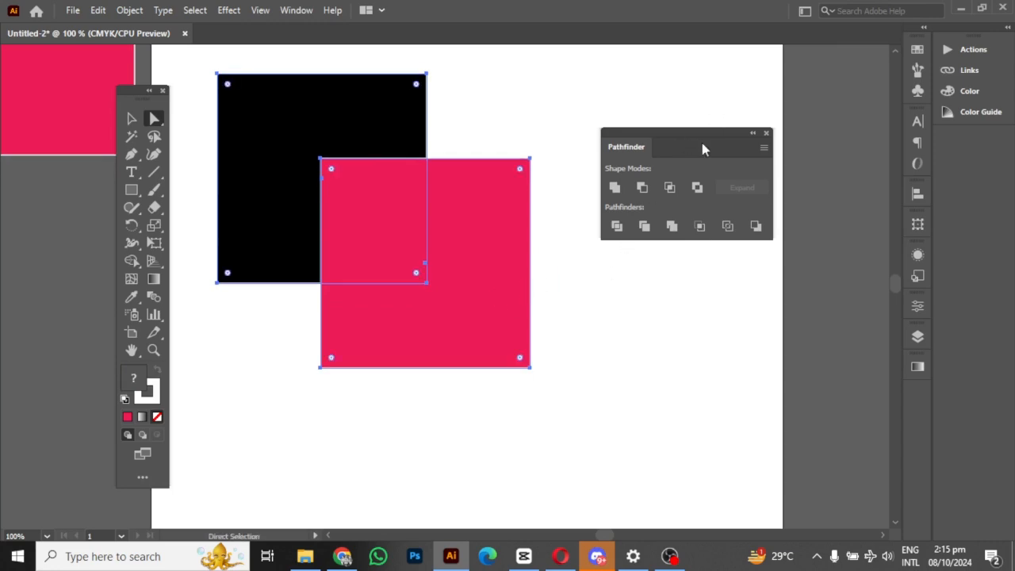
{"action": "left_click_drag", "start_coordinate": [709, 134], "coordinate": [735, 74]}
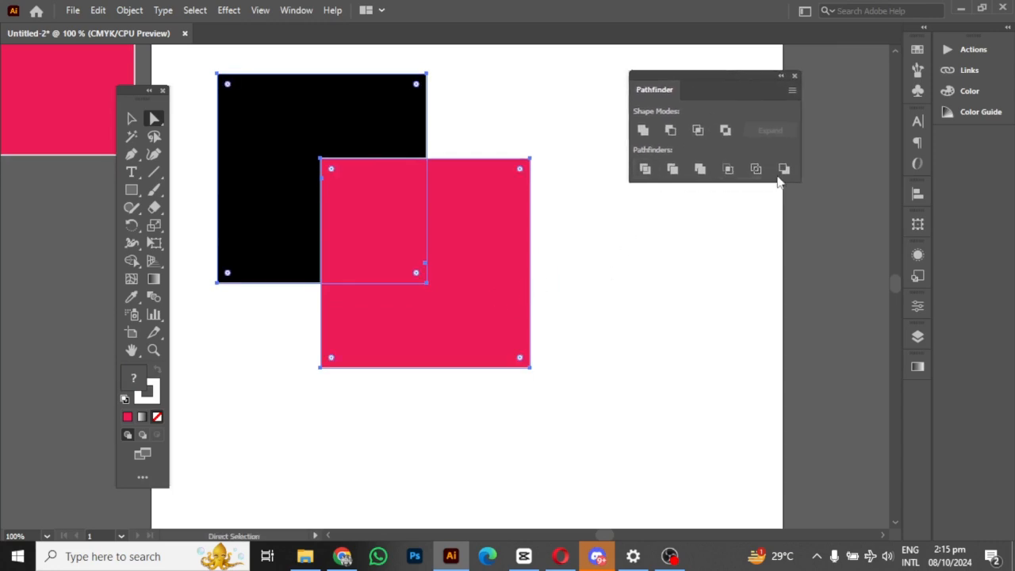
Divide the two overlapping squares into separate pieces with the Divide pathfinder
{"action": "left_click_drag", "start_coordinate": [200, 71], "coordinate": [580, 418]}
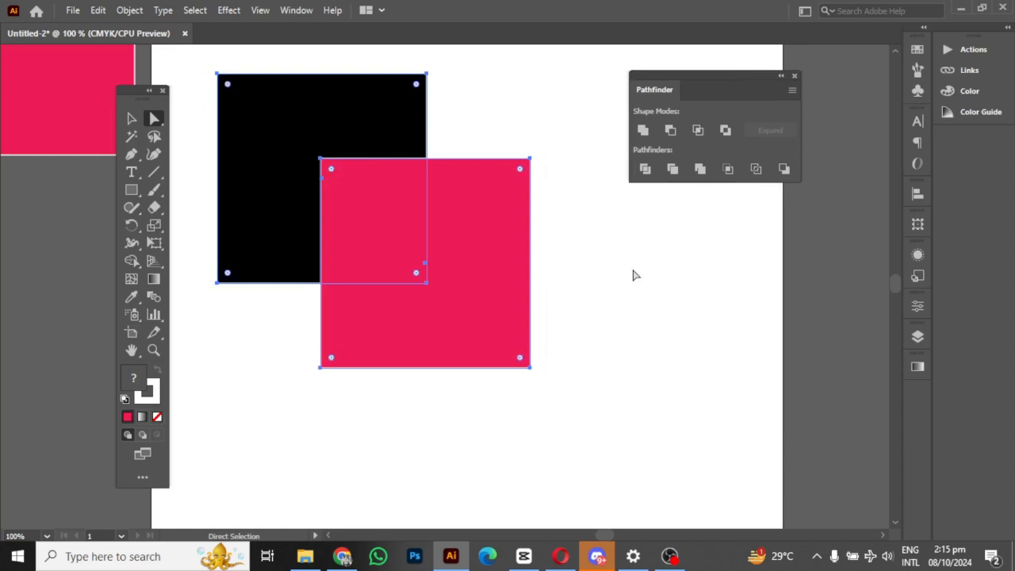
{"action": "left_click", "coordinate": [646, 169]}
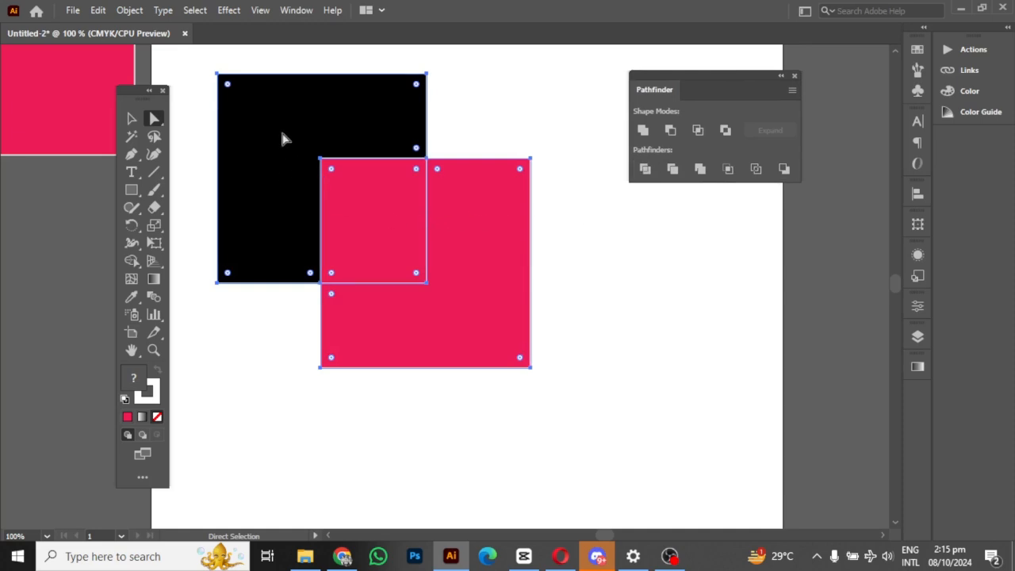
{"action": "left_click_drag", "start_coordinate": [282, 138], "coordinate": [322, 167]}
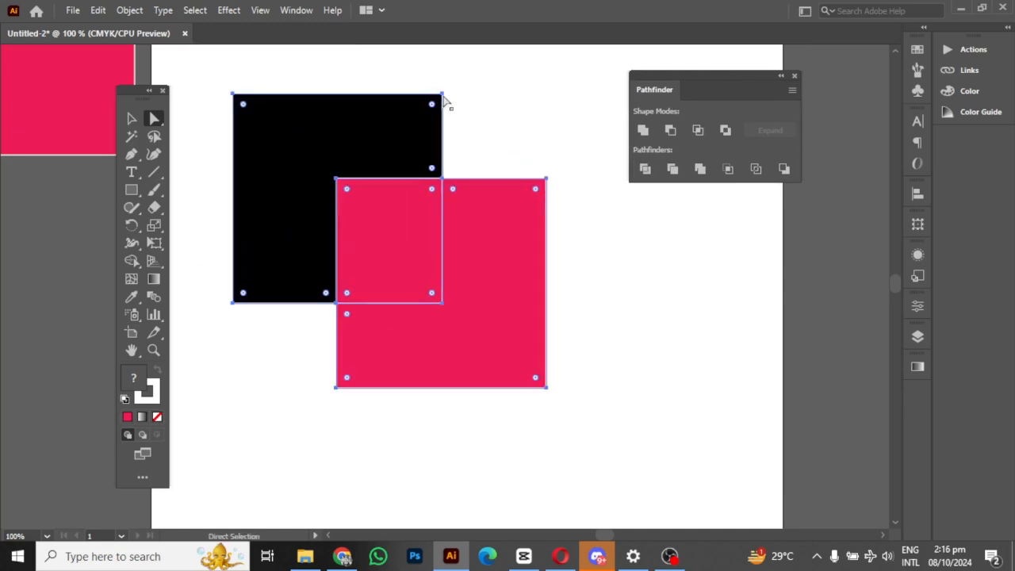
Pull the black L-shaped piece and the pink overlap piece apart from the remaining pink piece
{"action": "left_click", "coordinate": [501, 111]}
{"action": "left_click_drag", "start_coordinate": [390, 140], "coordinate": [356, 114]}
{"action": "left_click_drag", "start_coordinate": [408, 226], "coordinate": [397, 219]}
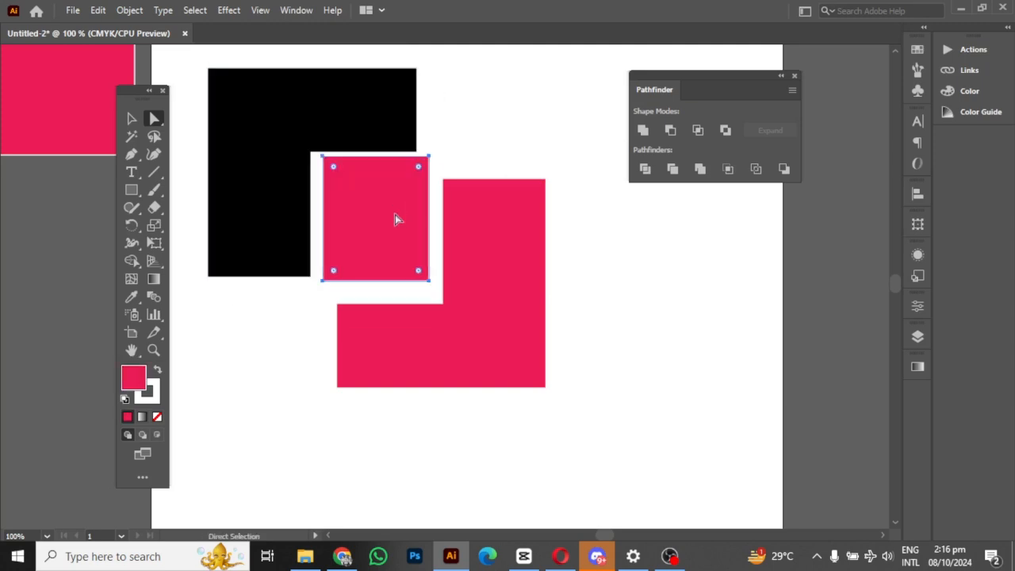
{"action": "key", "text": "v"}
{"action": "left_click_drag", "start_coordinate": [405, 263], "coordinate": [418, 286]}
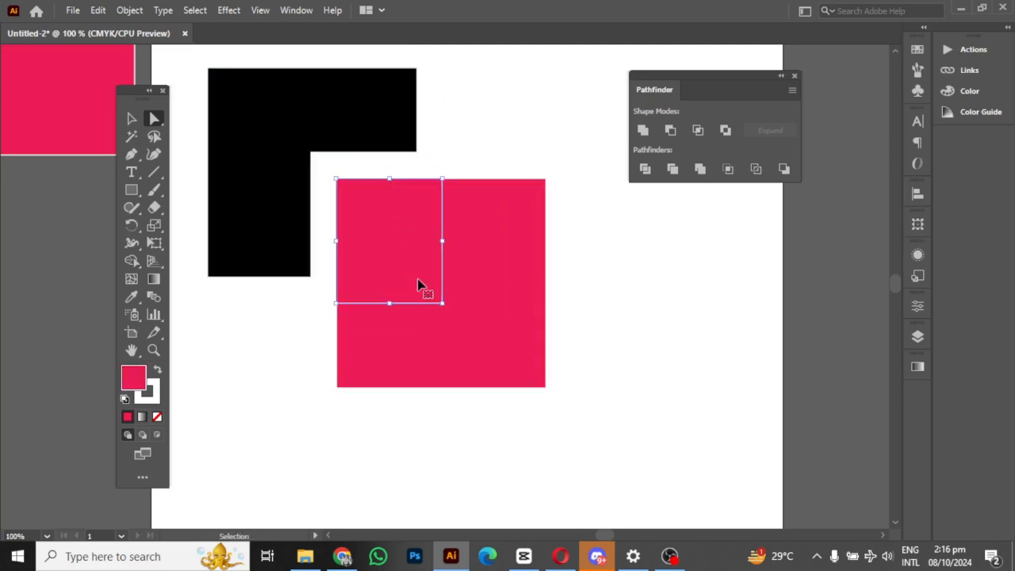
Undo the piece moves and the Divide operation, and deselect the squares
{"action": "key", "text": "ctrl+z"}
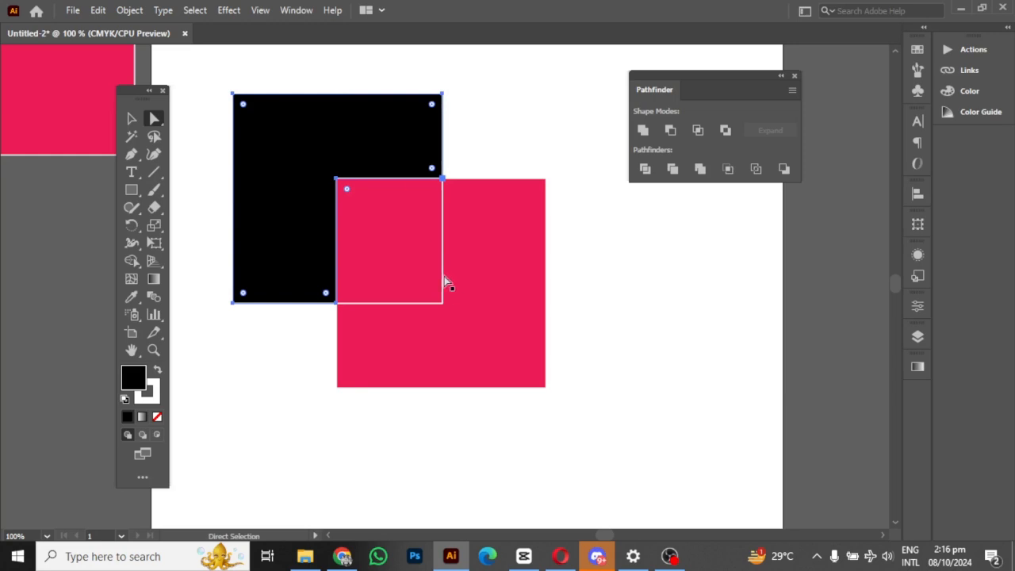
{"action": "key", "text": "ctrl+z"}
{"action": "key", "text": "ctrl+z"}
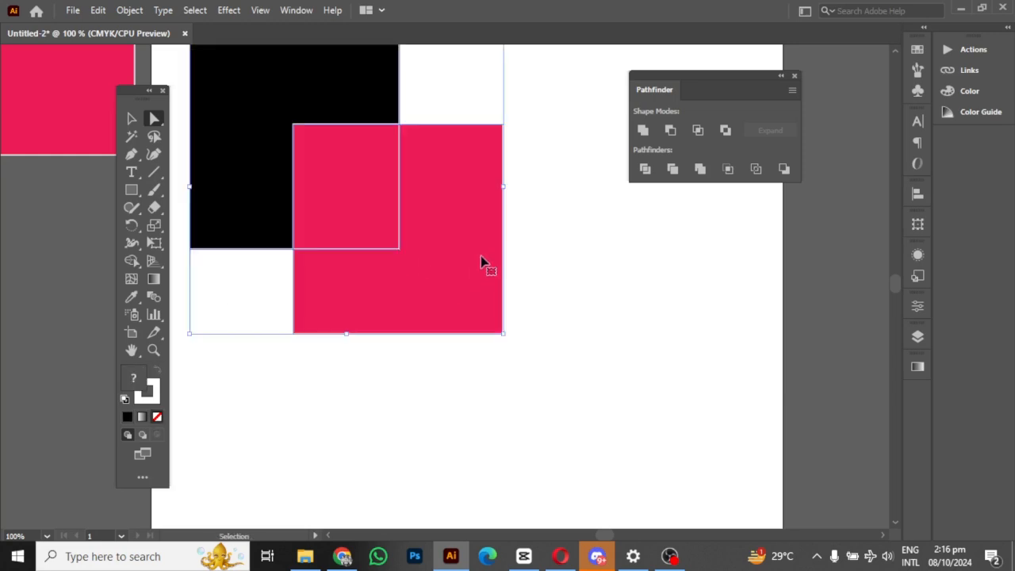
{"action": "left_click", "coordinate": [611, 322]}
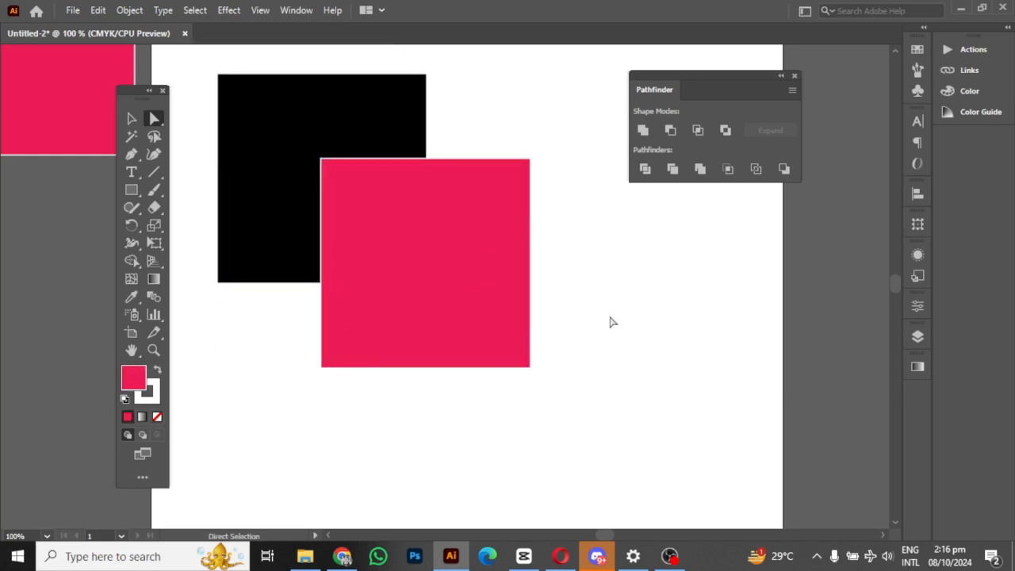
Select both squares on the artboard and apply Trim to remove the hidden part of the black one
{"action": "left_click", "coordinate": [441, 220]}
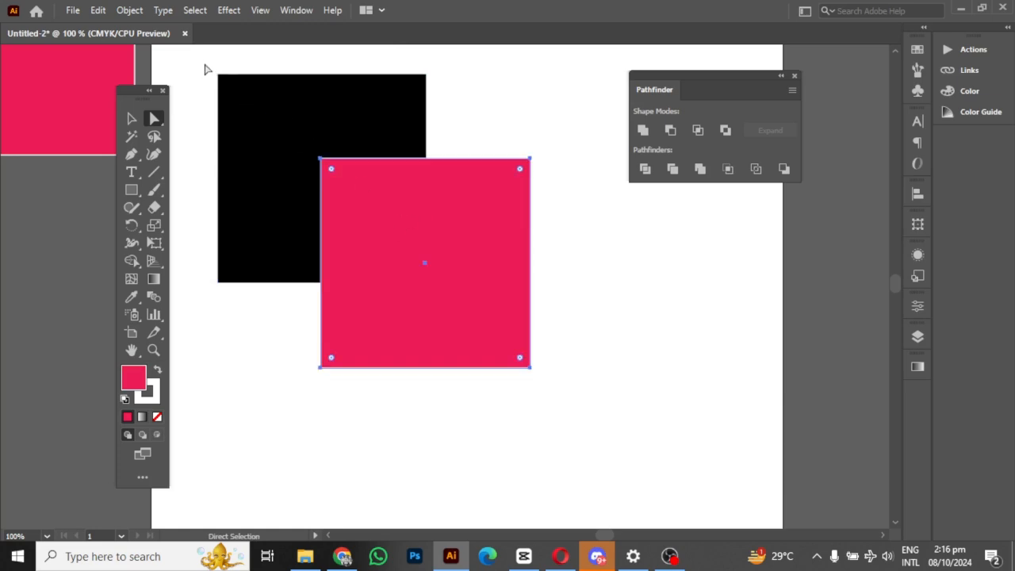
{"action": "left_click_drag", "start_coordinate": [204, 57], "coordinate": [596, 401]}
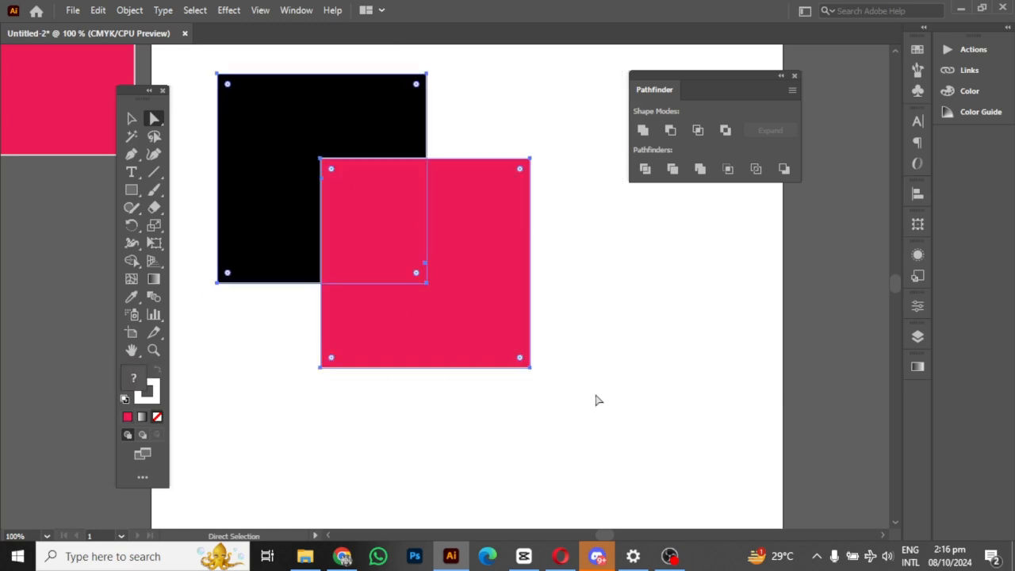
{"action": "left_click", "coordinate": [673, 169]}
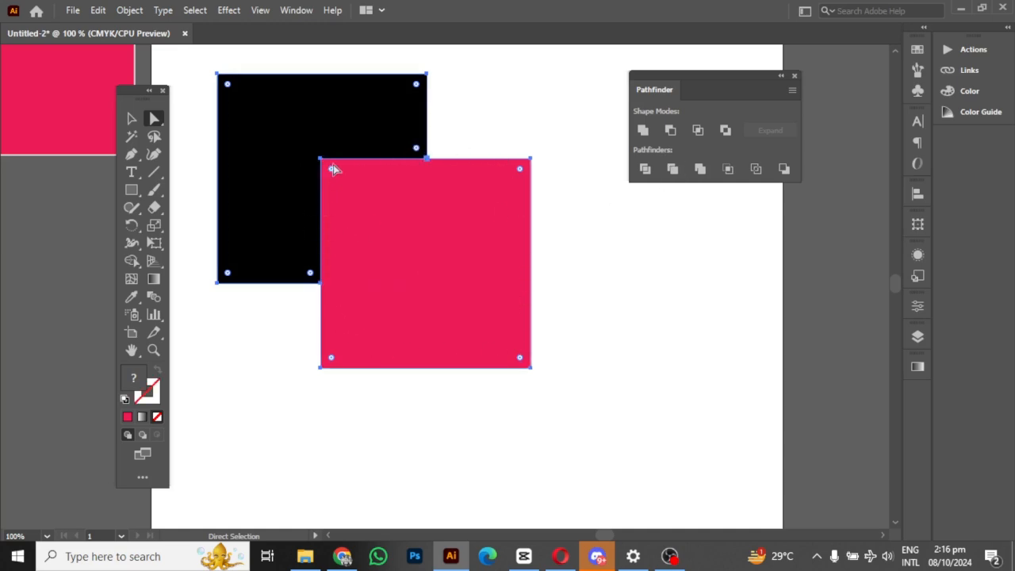
Move the pink square with the Direct Selection tool so it overlaps only the end of the black L-shape's horizontal arm
{"action": "left_click", "coordinate": [132, 119]}
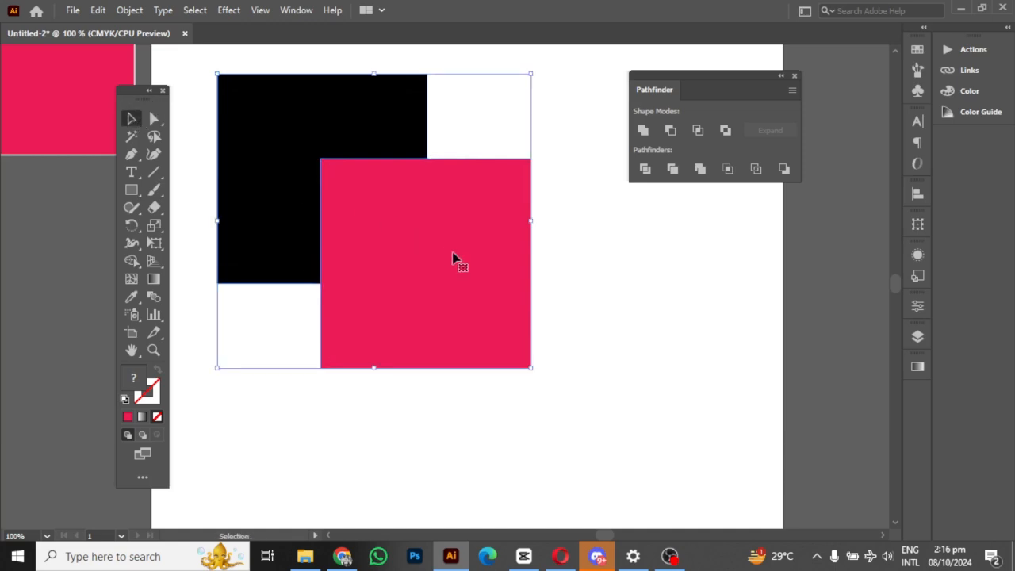
{"action": "left_click", "coordinate": [201, 144]}
{"action": "left_click", "coordinate": [152, 112]}
{"action": "left_click_drag", "start_coordinate": [413, 276], "coordinate": [493, 244]}
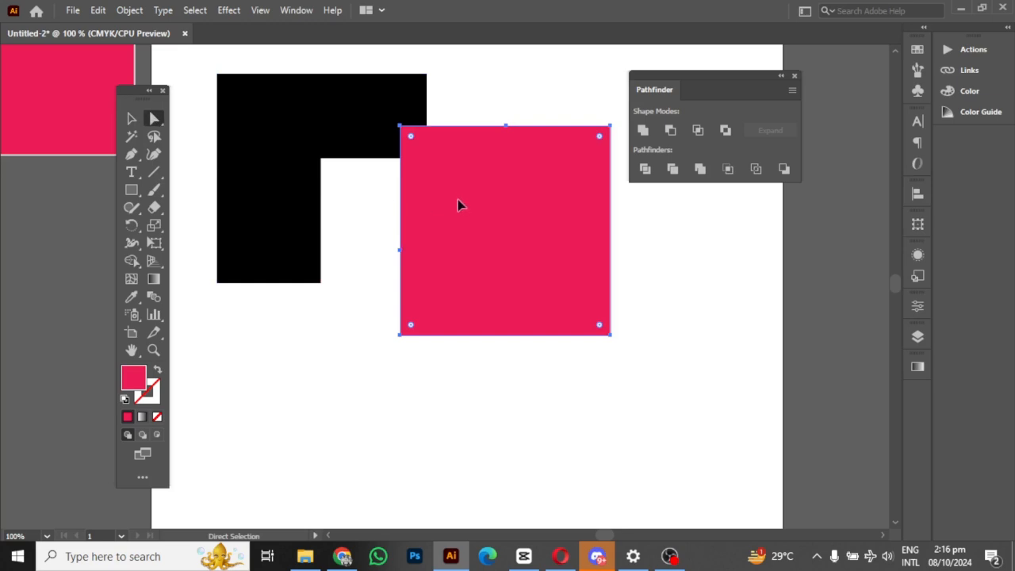
{"action": "left_click_drag", "start_coordinate": [457, 206], "coordinate": [428, 131]}
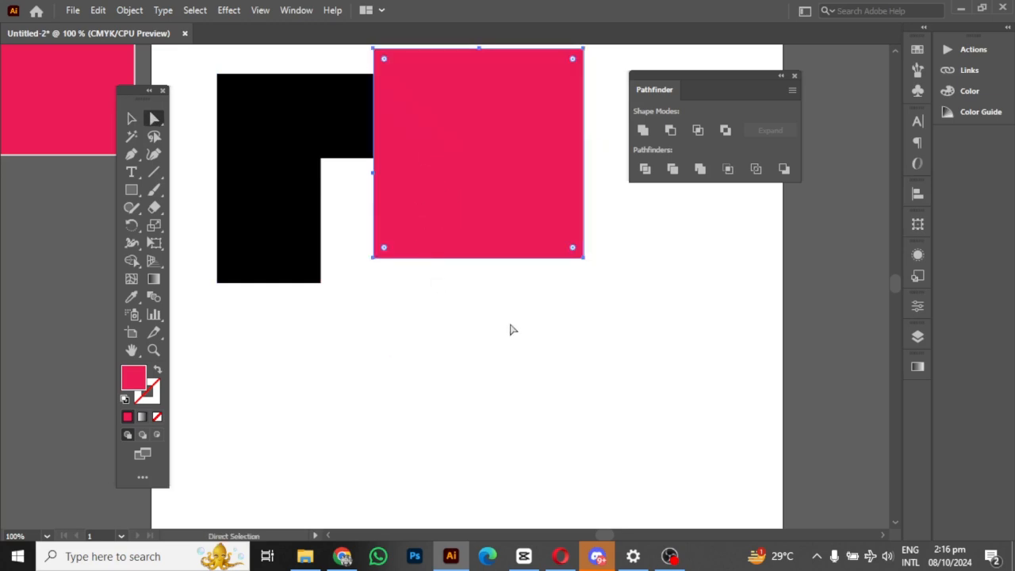
Trim the black L-shape against the moved pink square, then try rounding all corners of both shapes and undo the rounding
{"action": "left_click_drag", "start_coordinate": [615, 352], "coordinate": [208, 73]}
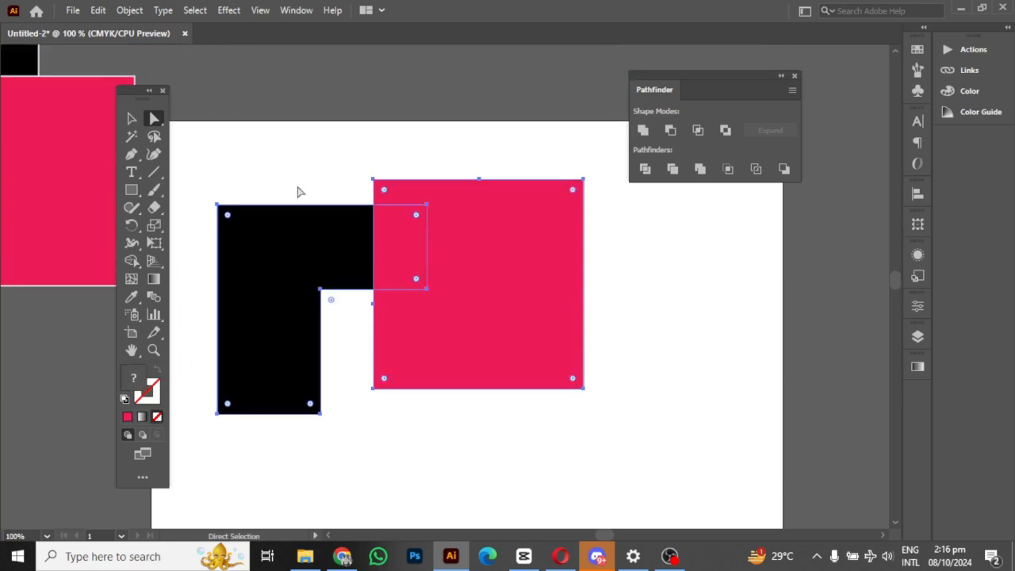
{"action": "left_click", "coordinate": [673, 169]}
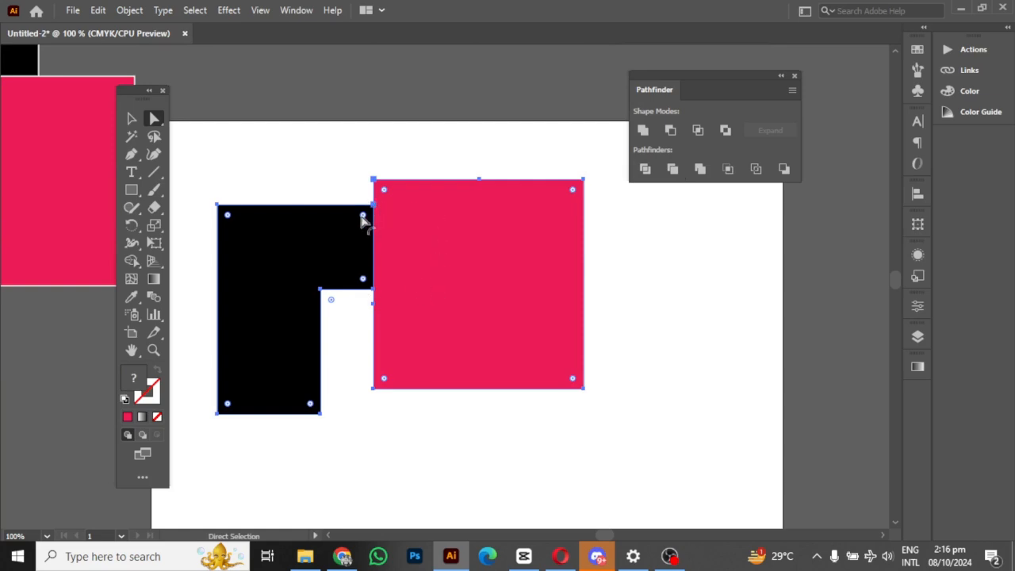
{"action": "mouse_move", "coordinate": [363, 215]}
{"action": "left_mouse_down"}
{"action": "mouse_move", "coordinate": [342, 227]}
{"action": "mouse_move", "coordinate": [358, 221]}
{"action": "left_mouse_up"}
{"action": "key", "text": "ctrl"}
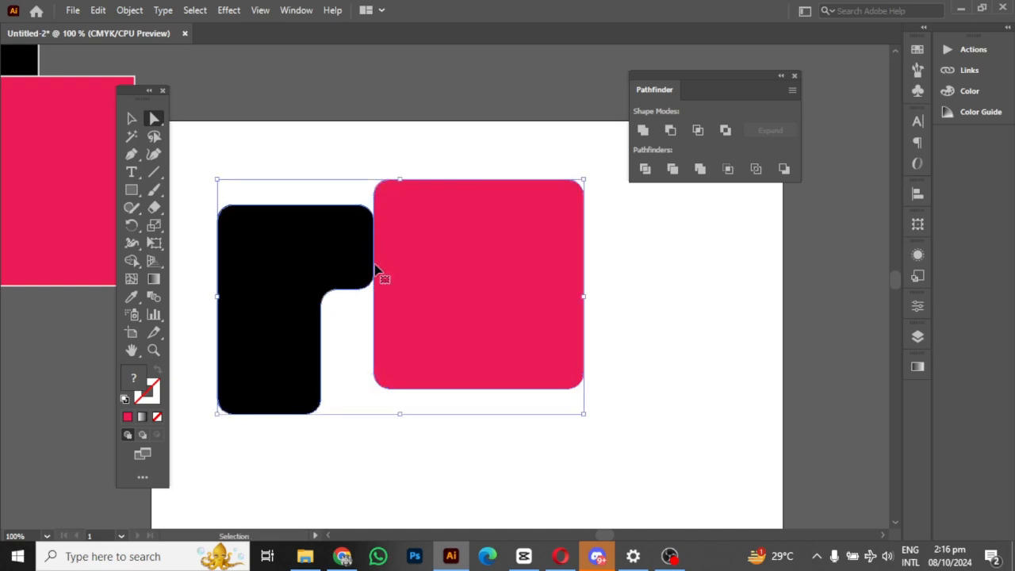
{"action": "key", "text": "ctrl+z"}
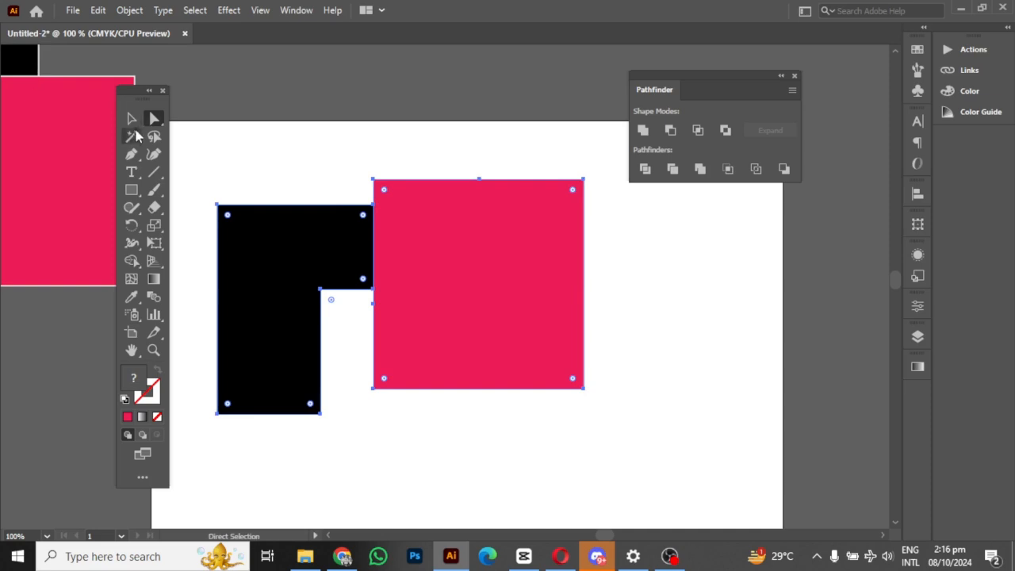
Undo the last Trim on the black L-shape and the pink square
{"action": "key", "text": "v"}
{"action": "left_click", "coordinate": [434, 154]}
{"action": "left_click_drag", "start_coordinate": [453, 155], "coordinate": [467, 105]}
{"action": "key", "text": "ctrl+z"}
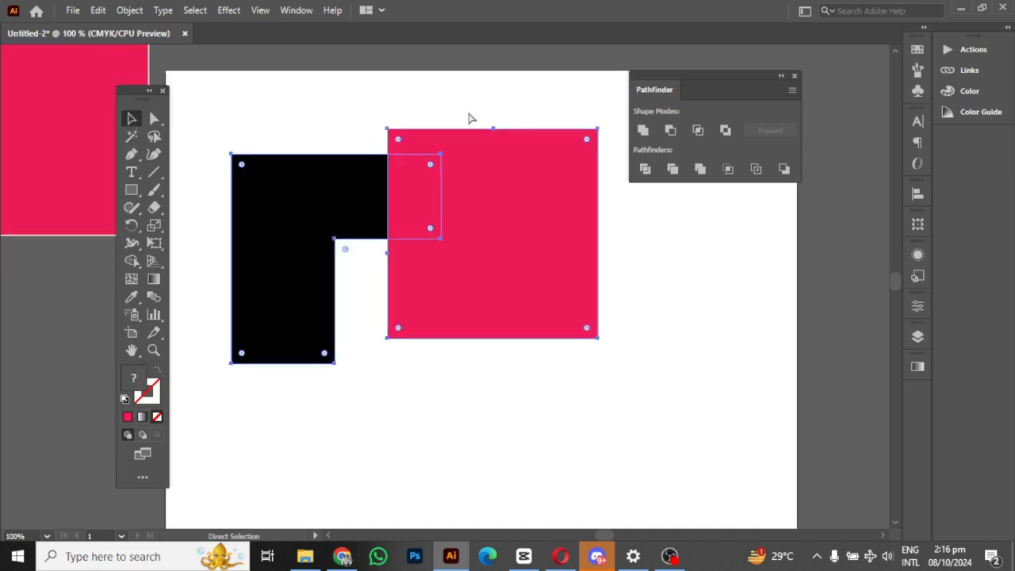
Undo the pink square's move and the first Trim to restore the two full overlapping squares
{"action": "key", "text": "ctrl+z"}
{"action": "key", "text": "ctrl+z"}
{"action": "key", "text": "ctrl+z"}
{"action": "key", "text": "ctrl+z"}
{"action": "key", "text": "v"}
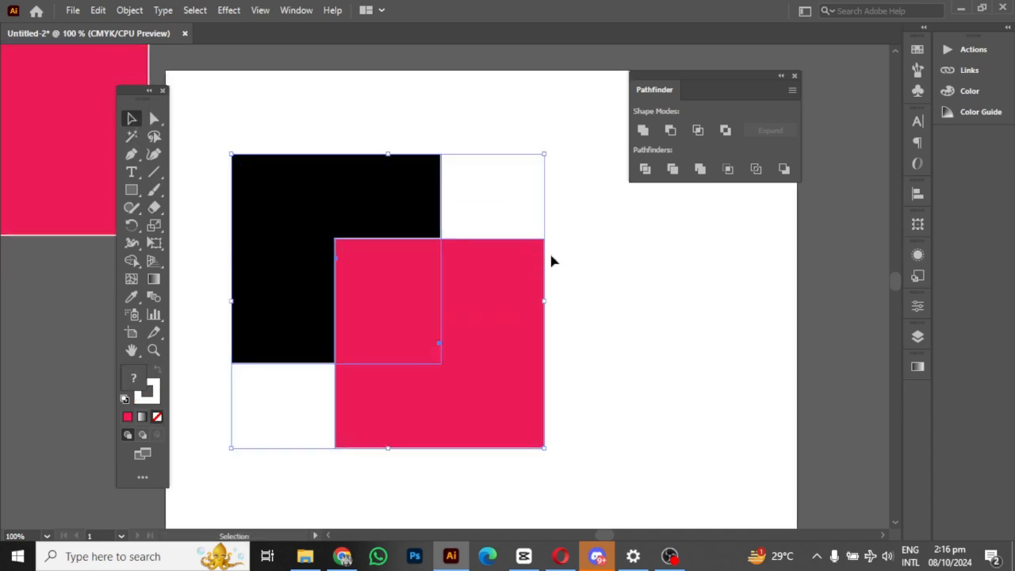
Select both overlapping squares, apply Merge, and shift the merged group slightly up on the artboard
{"action": "left_click_drag", "start_coordinate": [213, 132], "coordinate": [616, 504]}
{"action": "left_click", "coordinate": [700, 169]}
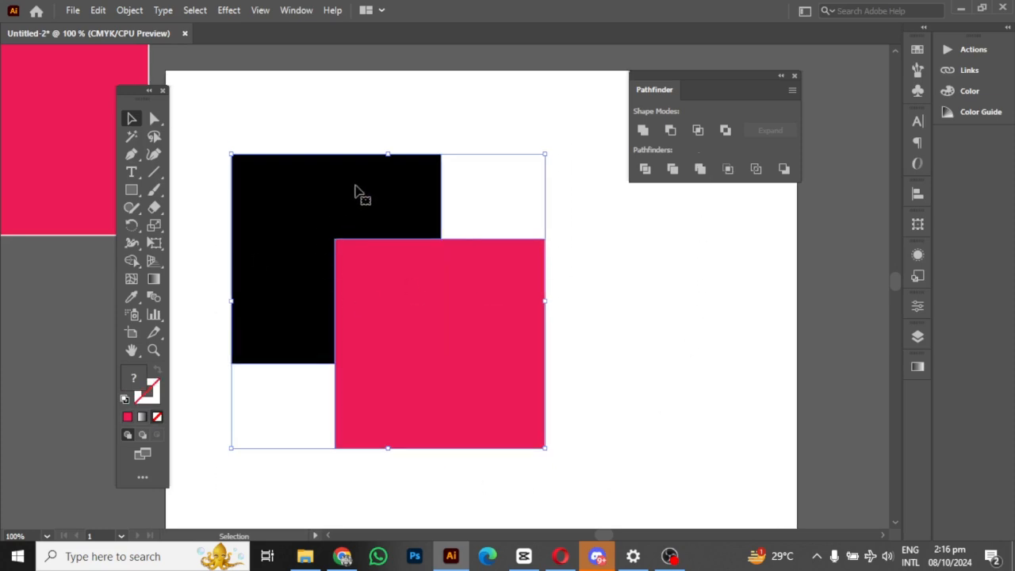
{"action": "mouse_move", "coordinate": [446, 319]}
{"action": "left_mouse_down"}
{"action": "mouse_move", "coordinate": [460, 297]}
{"action": "mouse_move", "coordinate": [437, 334]}
{"action": "left_mouse_up"}
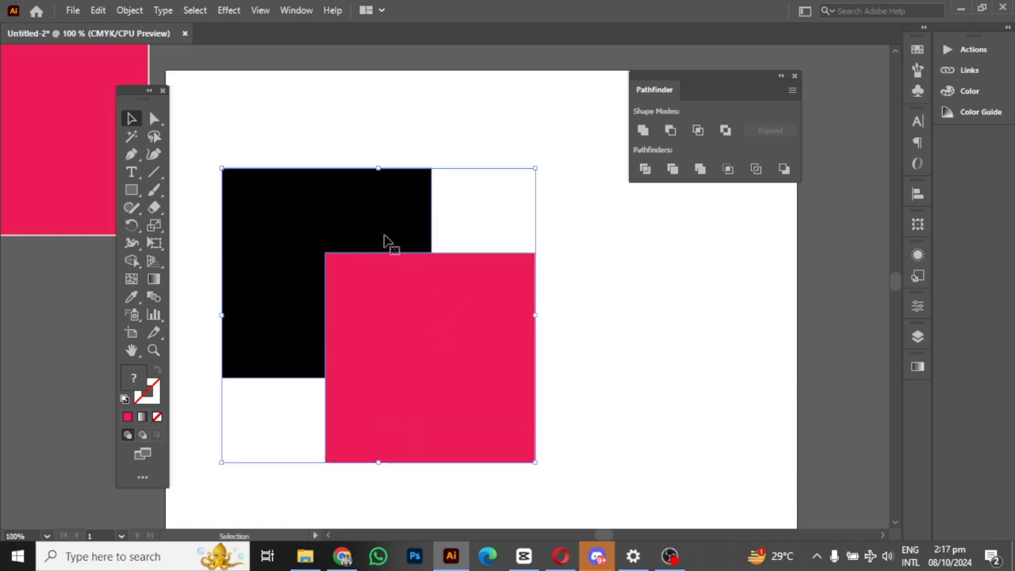
{"action": "left_click_drag", "start_coordinate": [435, 315], "coordinate": [447, 271]}
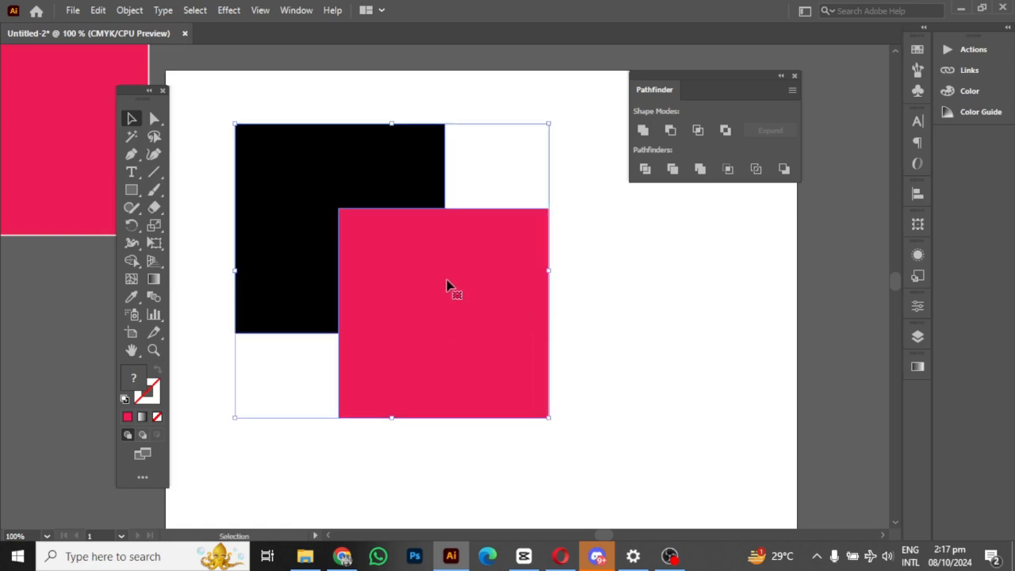
Pull the black L-shape away from the pink square with the Direct Selection tool, then select both shapes and move them slightly down
{"action": "left_click", "coordinate": [154, 119]}
{"action": "left_click", "coordinate": [658, 314]}
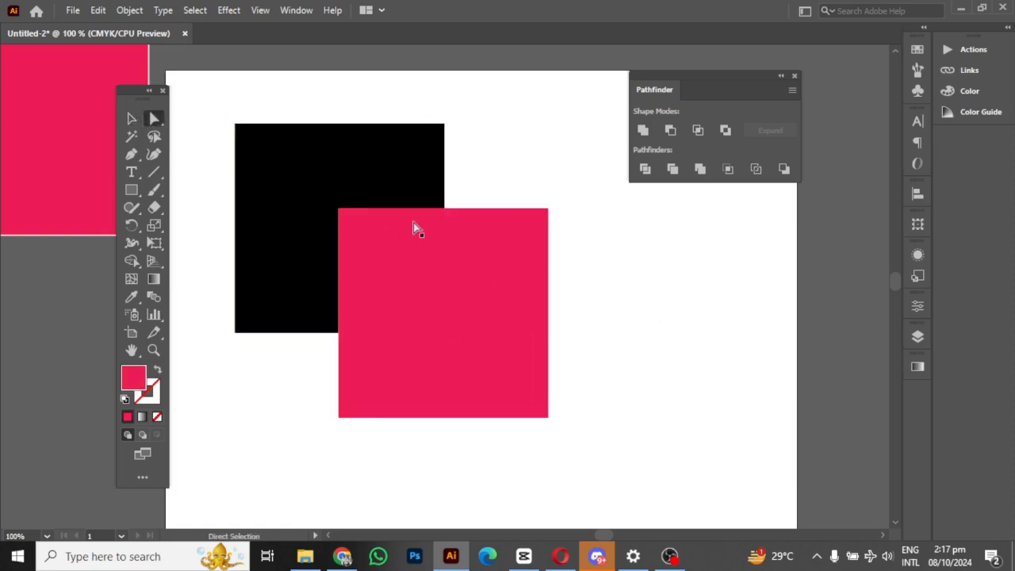
{"action": "left_click", "coordinate": [400, 180]}
{"action": "left_click_drag", "start_coordinate": [399, 177], "coordinate": [372, 148]}
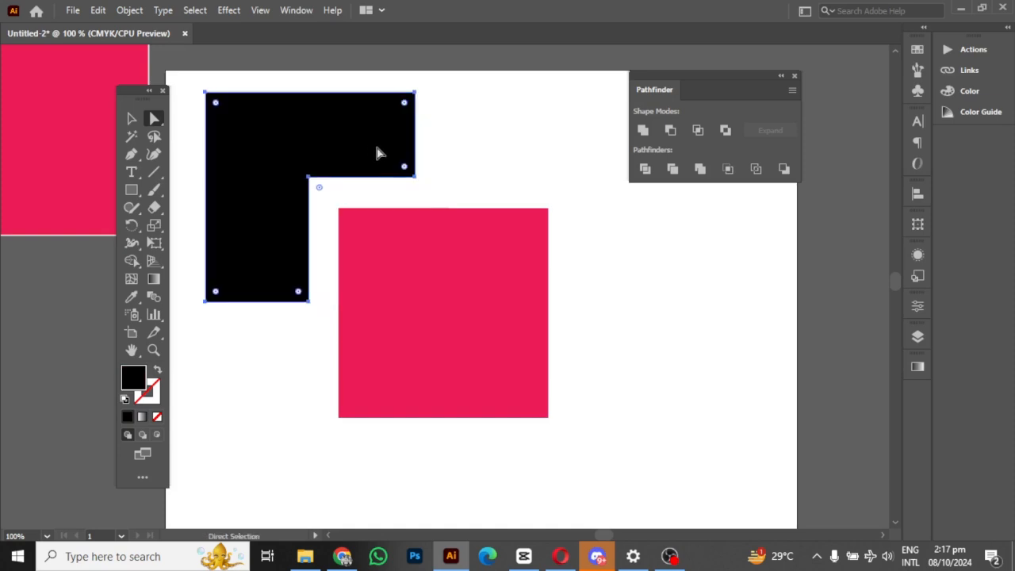
{"action": "left_click_drag", "start_coordinate": [429, 252], "coordinate": [461, 286]}
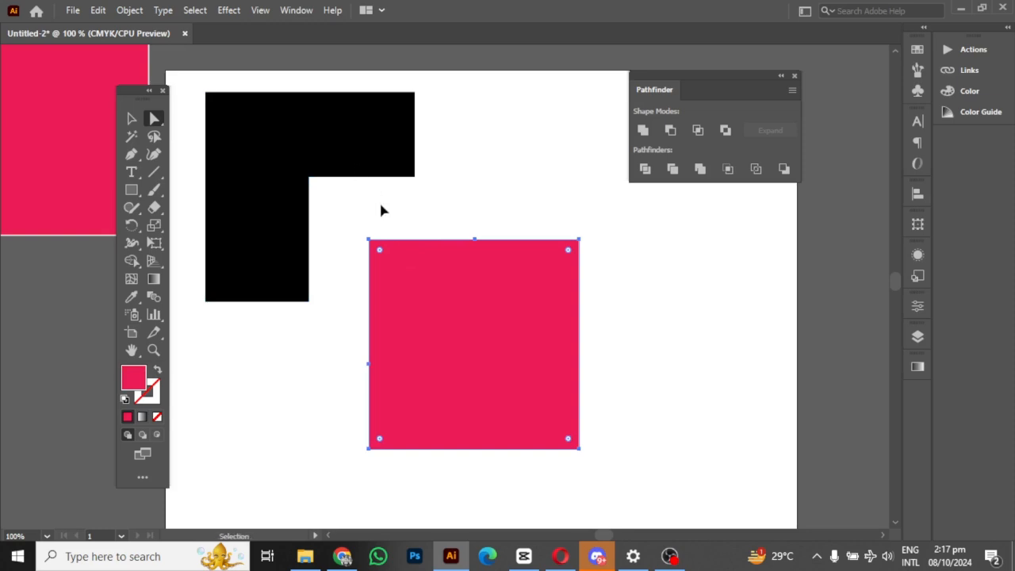
{"action": "key", "text": "ctrl+z"}
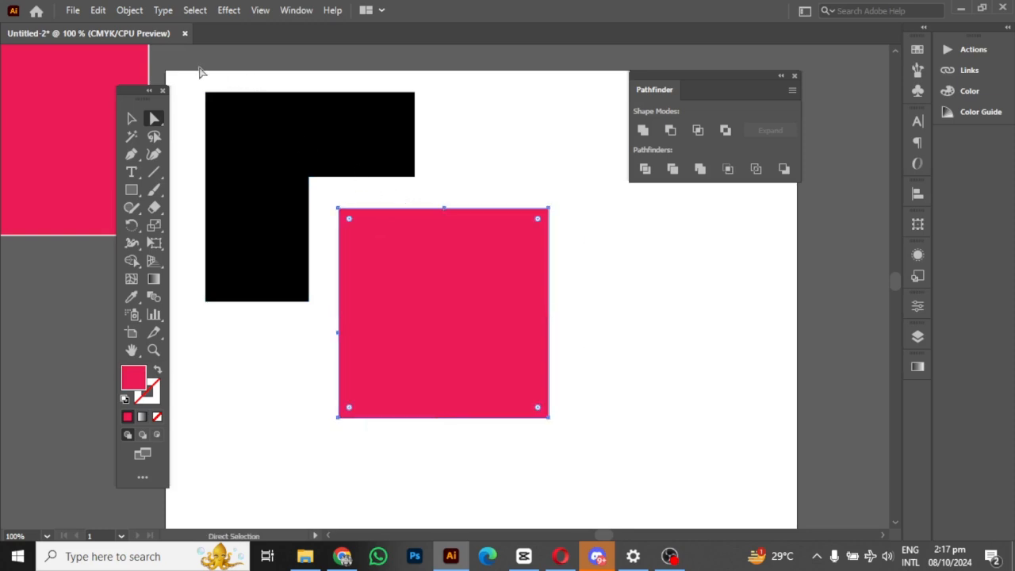
{"action": "left_click_drag", "start_coordinate": [198, 79], "coordinate": [601, 445]}
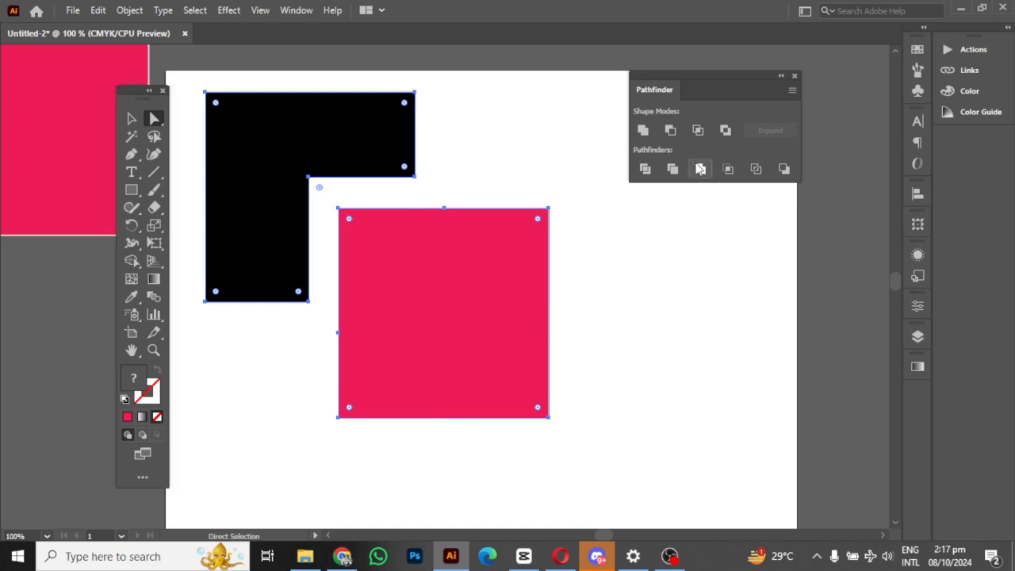
{"action": "left_click_drag", "start_coordinate": [436, 266], "coordinate": [468, 287]}
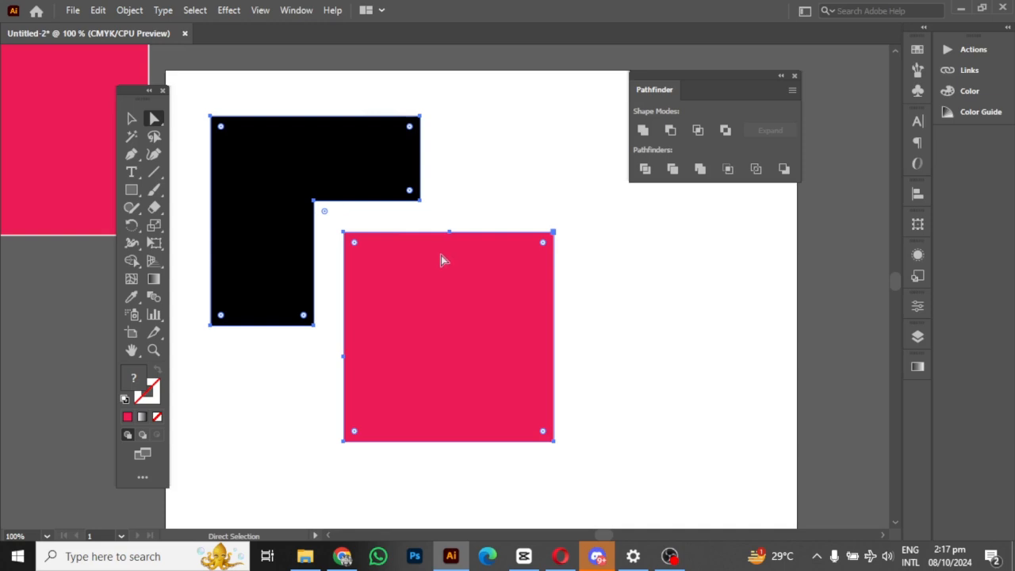
Undo the shape moves and the Merge until the two full overlapping squares are restored
{"action": "key", "text": "ctrl+z"}
{"action": "key", "text": "ctrl+z"}
{"action": "key", "text": "ctrl+z"}
{"action": "key", "text": "ctrl+z"}
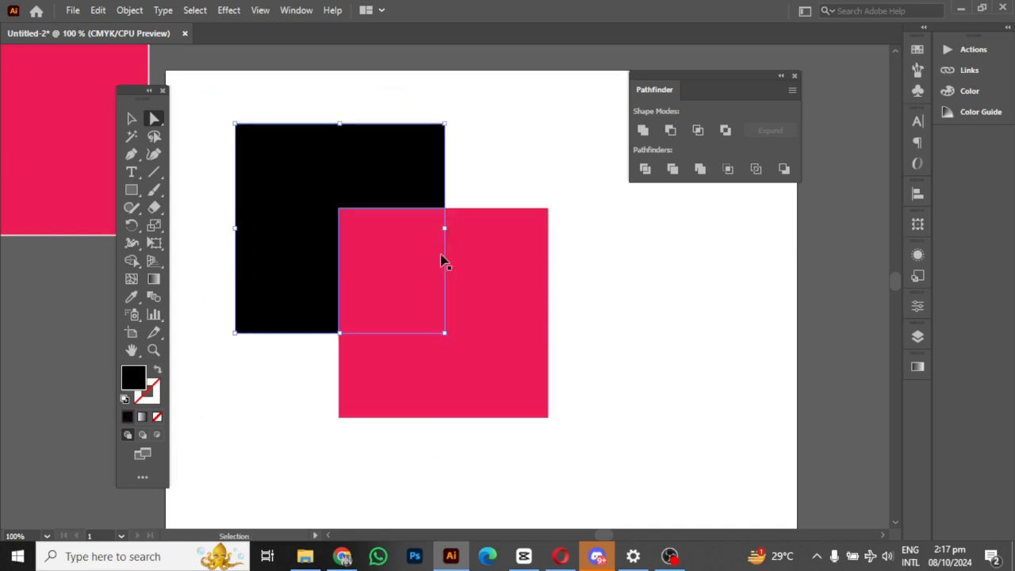
{"action": "key", "text": "ctrl+shift+z"}
{"action": "key", "text": "ctrl+shift+z"}
{"action": "key", "text": "ctrl+shift+z"}
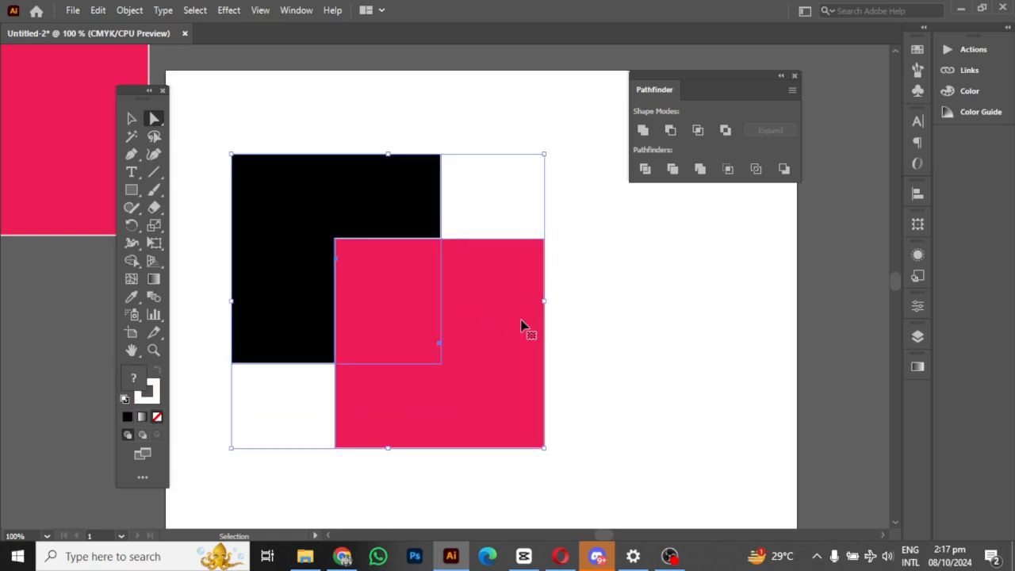
{"action": "key", "text": "ctrl+z"}
Move both squares slightly up, reselect them, and apply Crop
{"action": "left_click_drag", "start_coordinate": [533, 336], "coordinate": [519, 284]}
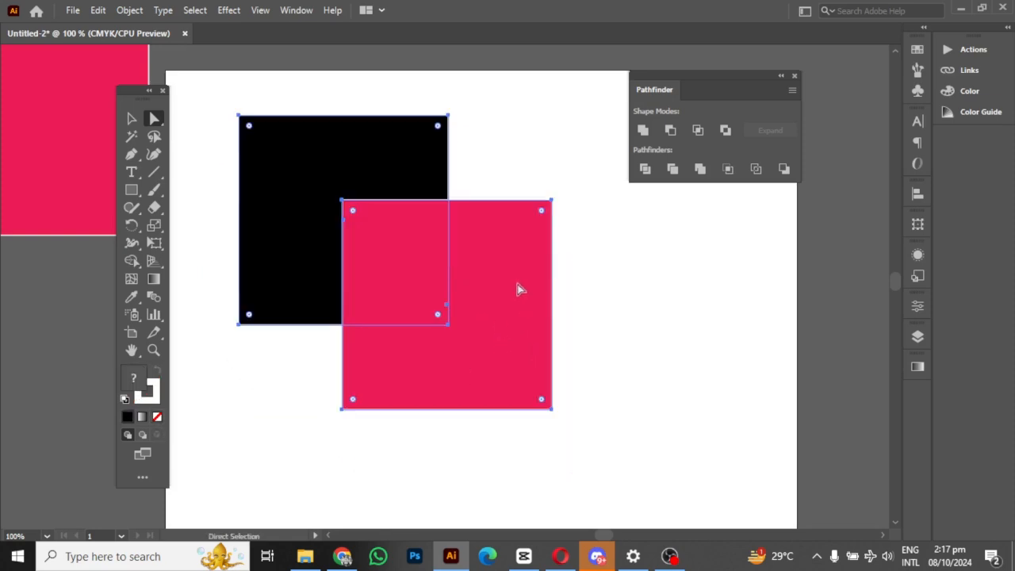
{"action": "left_click", "coordinate": [637, 440]}
{"action": "left_click_drag", "start_coordinate": [217, 87], "coordinate": [604, 430]}
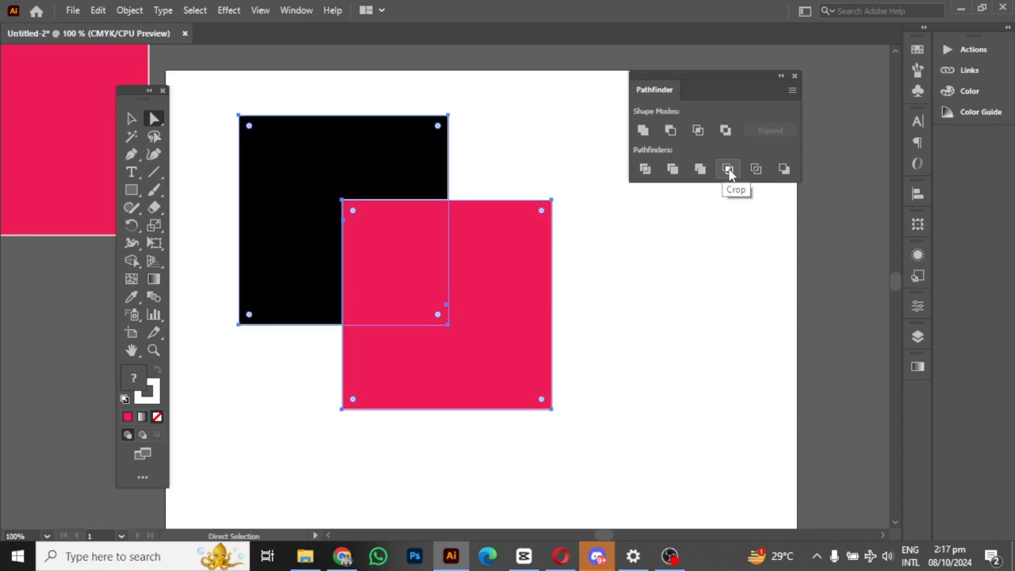
{"action": "left_click", "coordinate": [728, 169]}
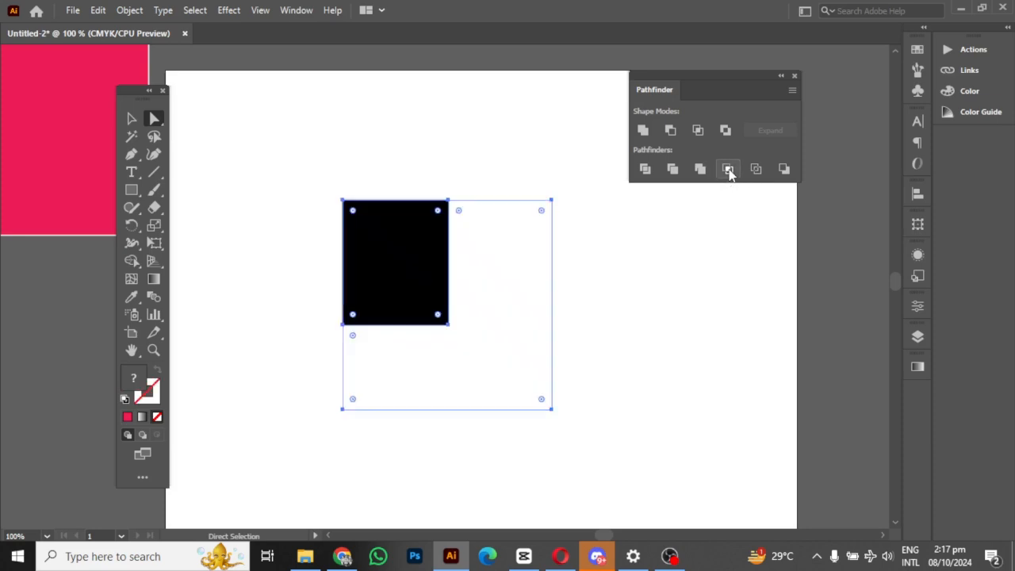
Undo the Crop, then try Outline on both squares and undo it
{"action": "key", "text": "ctrl+z"}
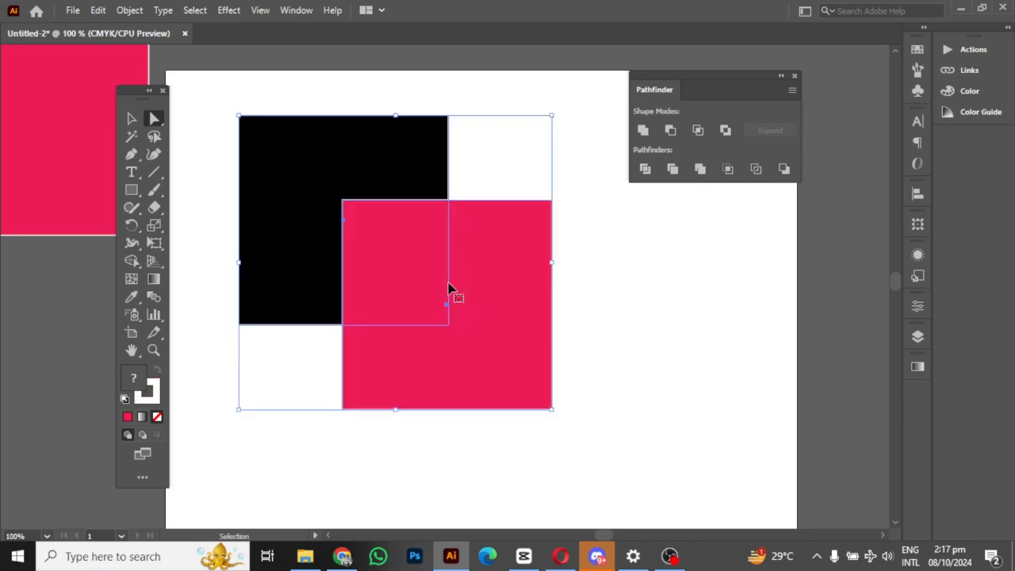
{"action": "left_click", "coordinate": [755, 170]}
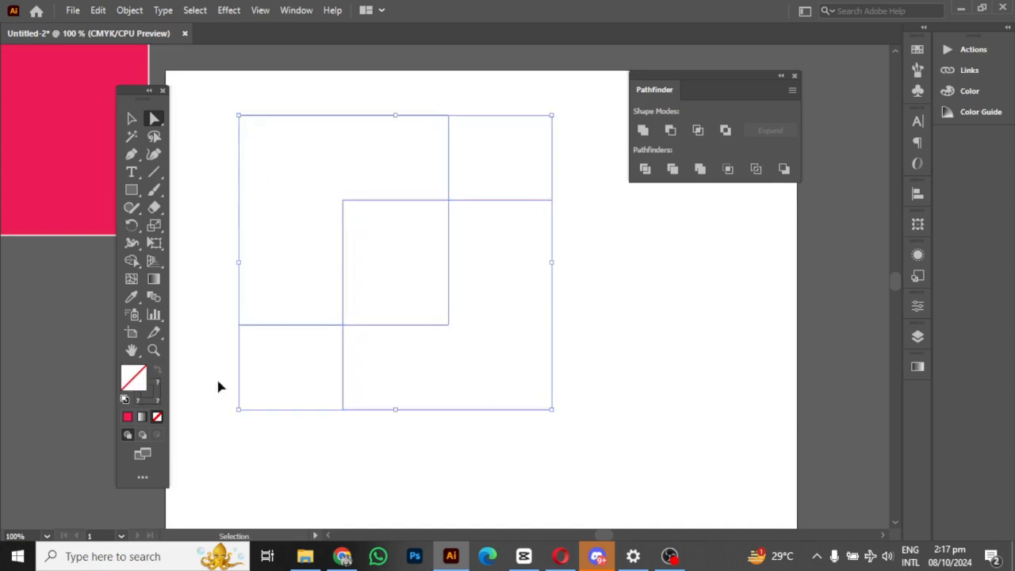
{"action": "key", "text": "ctrl+z"}
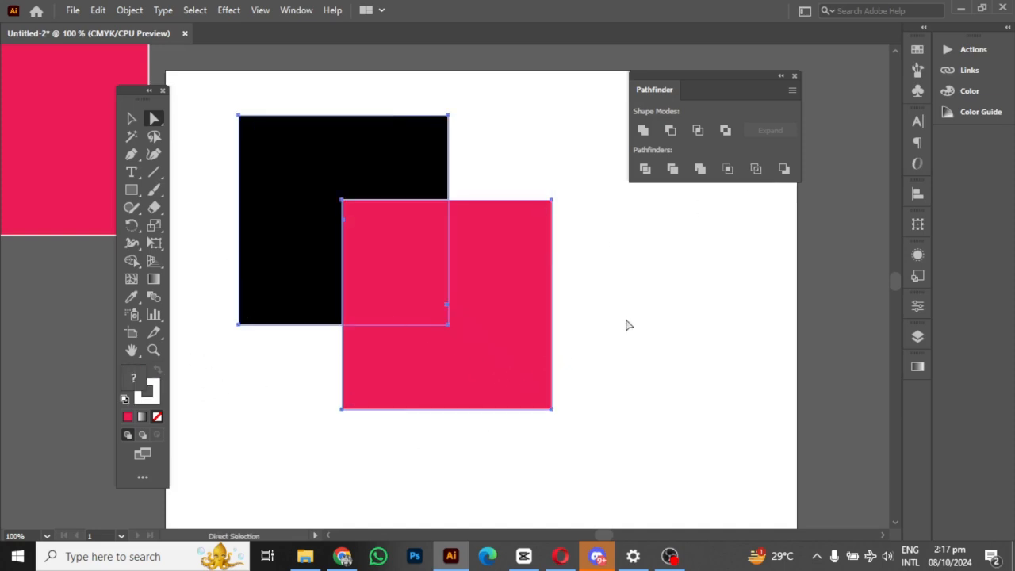
Swap the fill and stroke colours on the pink square and then on the black square
{"action": "left_click", "coordinate": [491, 303]}
{"action": "left_click", "coordinate": [158, 401]}
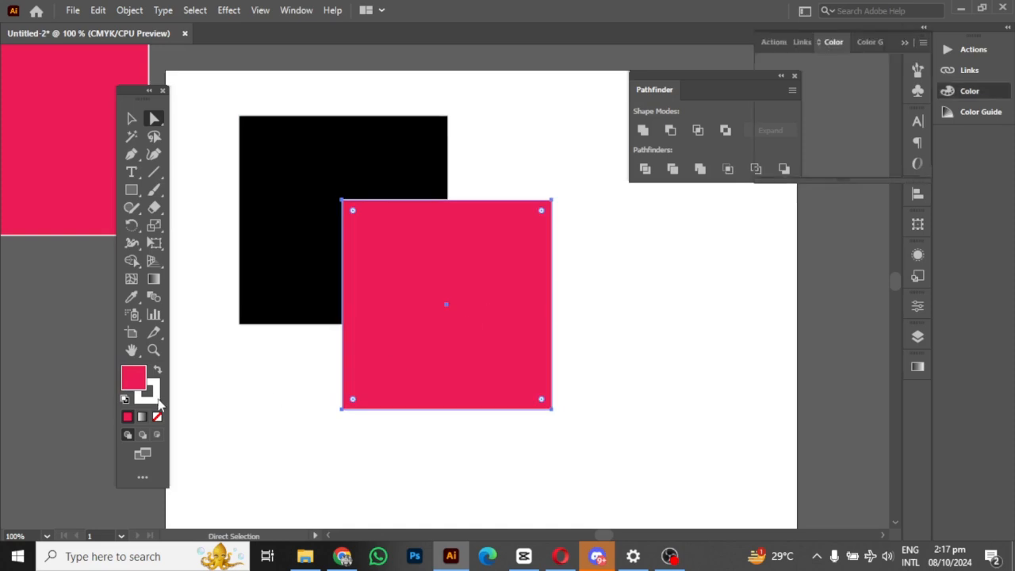
{"action": "left_click", "coordinate": [158, 371]}
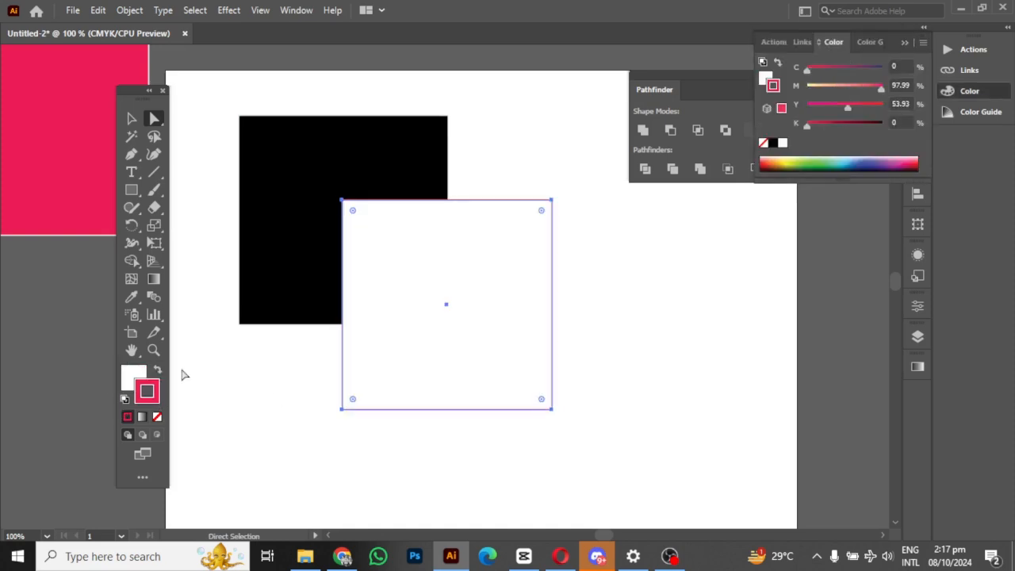
{"action": "left_click", "coordinate": [300, 262]}
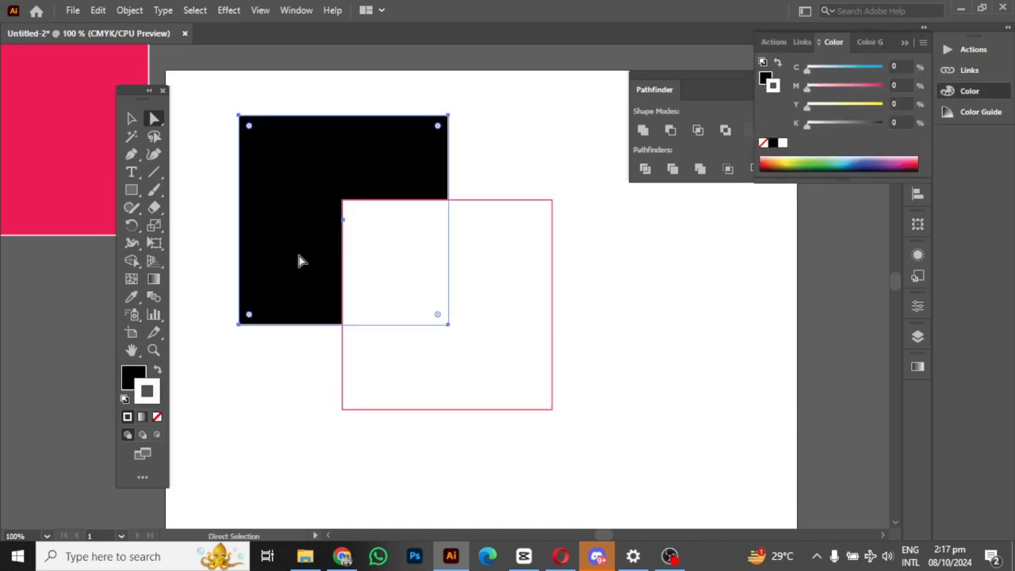
{"action": "left_click", "coordinate": [158, 369]}
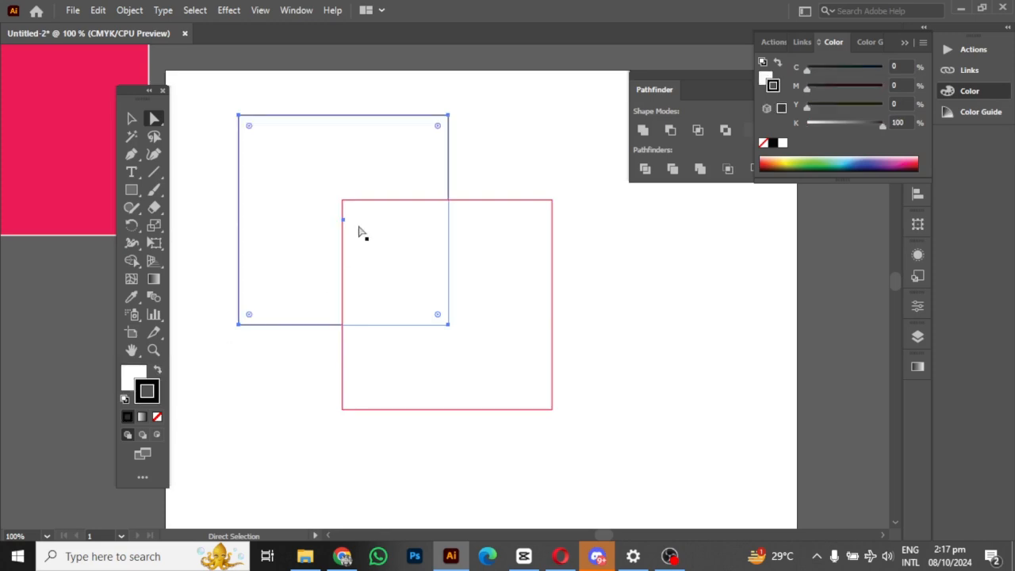
Change the back square's white fill to a dark maroon using the Color Picker
{"action": "double_click", "coordinate": [135, 375]}
{"action": "left_click", "coordinate": [427, 265]}
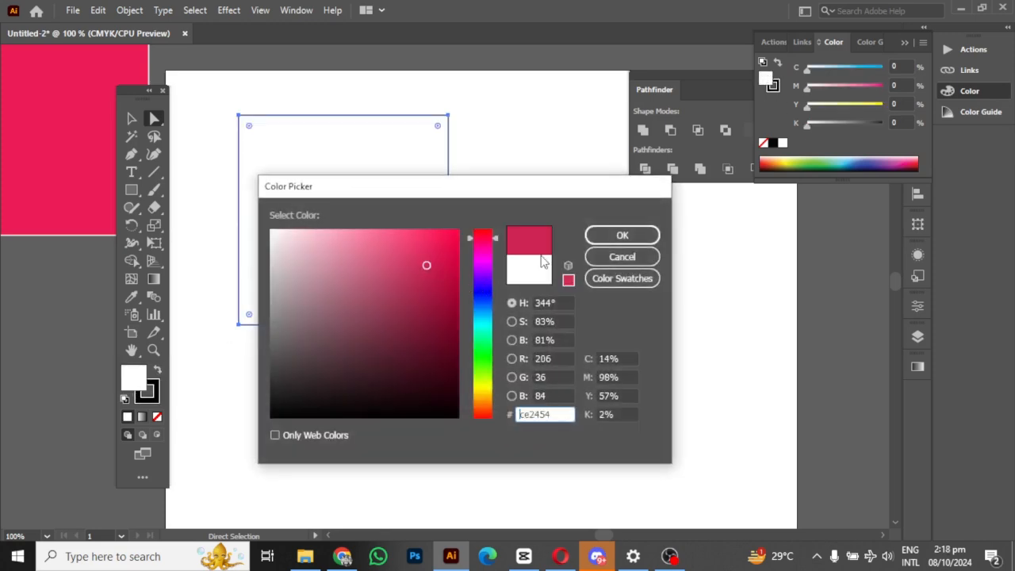
{"action": "left_click", "coordinate": [411, 328]}
{"action": "left_click", "coordinate": [410, 333]}
{"action": "left_click", "coordinate": [595, 237]}
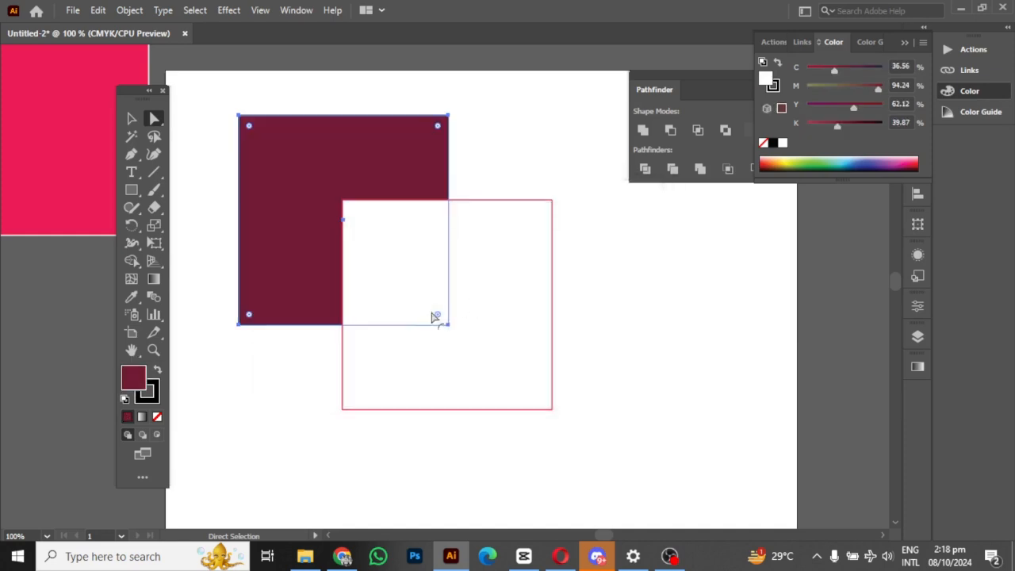
Fill the front square with the dark brown colour #422c32 using the Color Picker
{"action": "left_click", "coordinate": [490, 324]}
{"action": "double_click", "coordinate": [137, 378]}
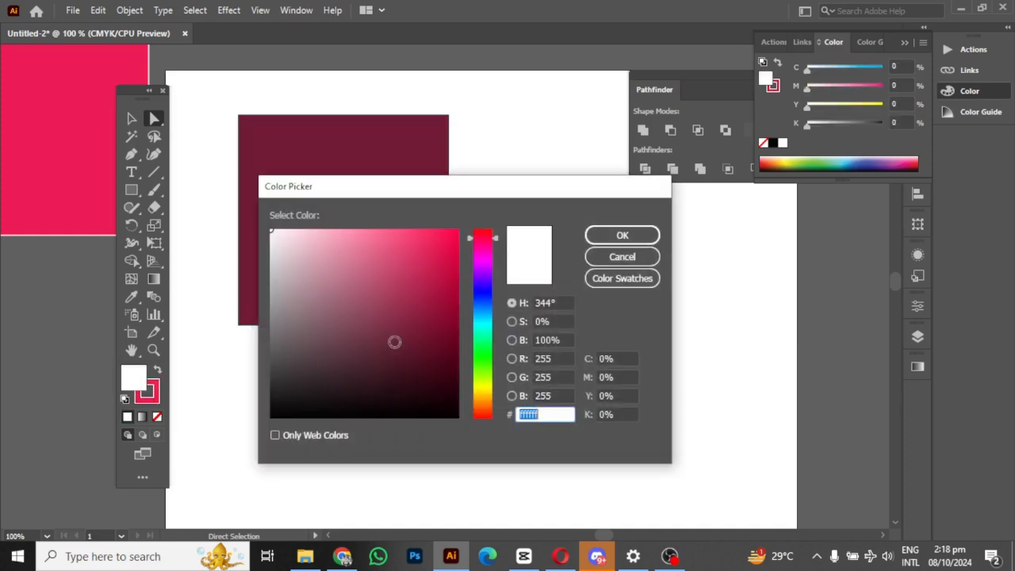
{"action": "left_click", "coordinate": [399, 294]}
{"action": "left_click", "coordinate": [340, 367]}
{"action": "left_click", "coordinate": [333, 369]}
{"action": "left_click", "coordinate": [616, 236]}
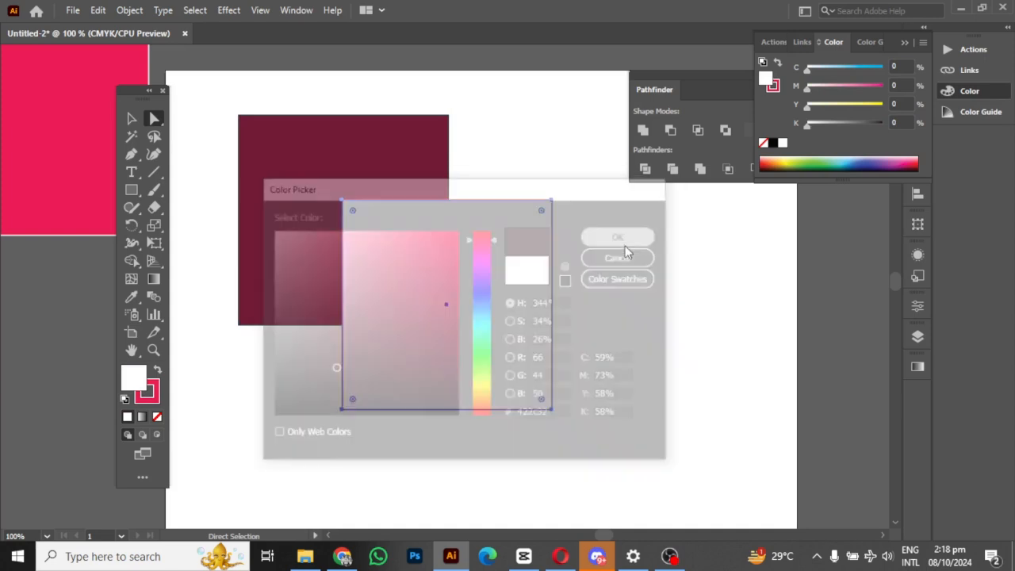
Select the maroon and brown squares together, apply Outline to them, and deselect the result
{"action": "left_click_drag", "start_coordinate": [236, 97], "coordinate": [584, 459]}
{"action": "left_click", "coordinate": [905, 42]}
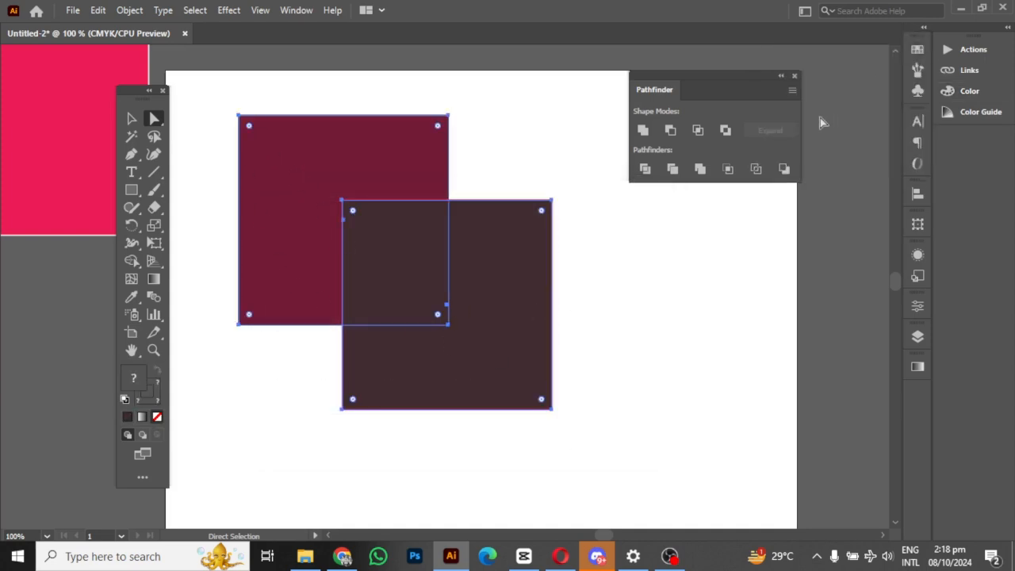
{"action": "left_click", "coordinate": [756, 169]}
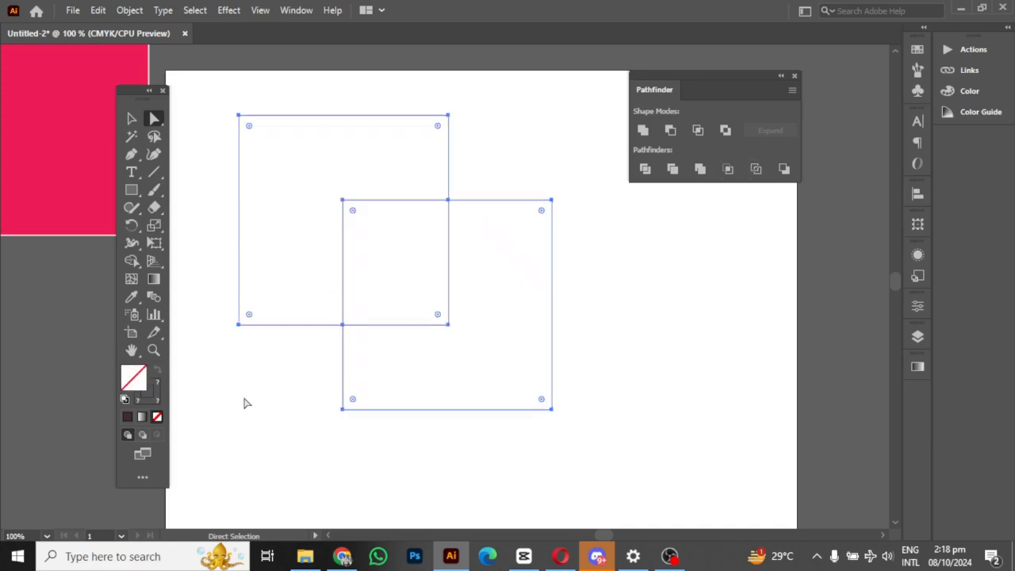
{"action": "left_click", "coordinate": [614, 336]}
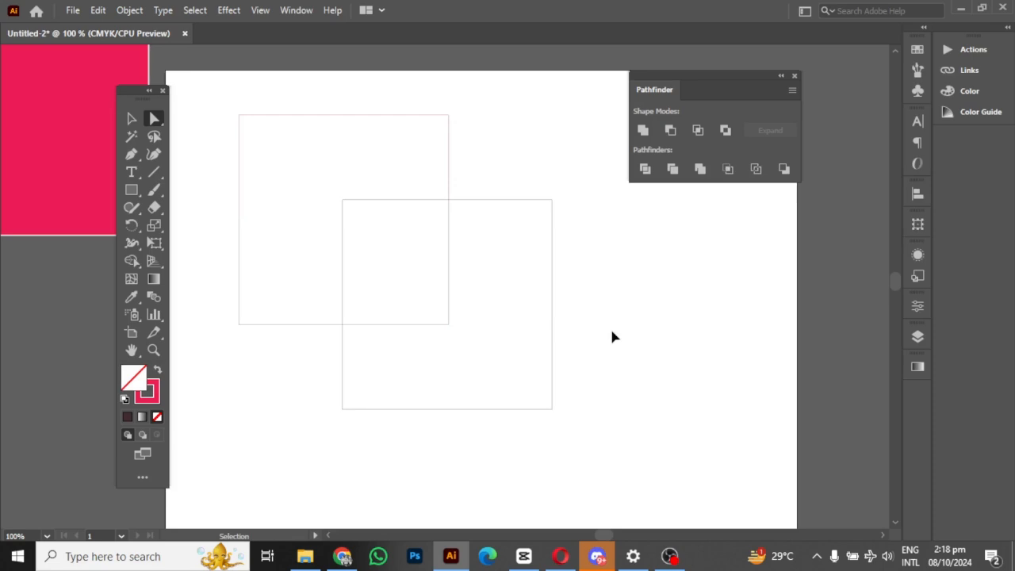
Examine the separate line segments and their stroke colours where the top edge of the front outline crosses the back outline
{"action": "key", "text": "ctrl+plus"}
{"action": "key", "text": "ctrl+plus"}
{"action": "key", "text": "ctrl+plus"}
{"action": "key", "text": "space"}
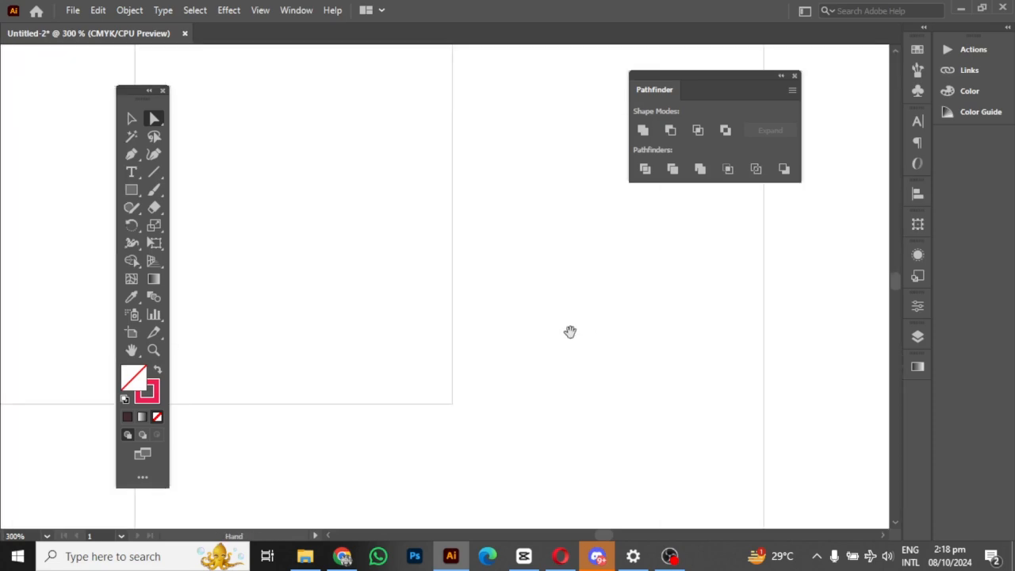
{"action": "left_click_drag", "start_coordinate": [399, 195], "coordinate": [420, 293]}
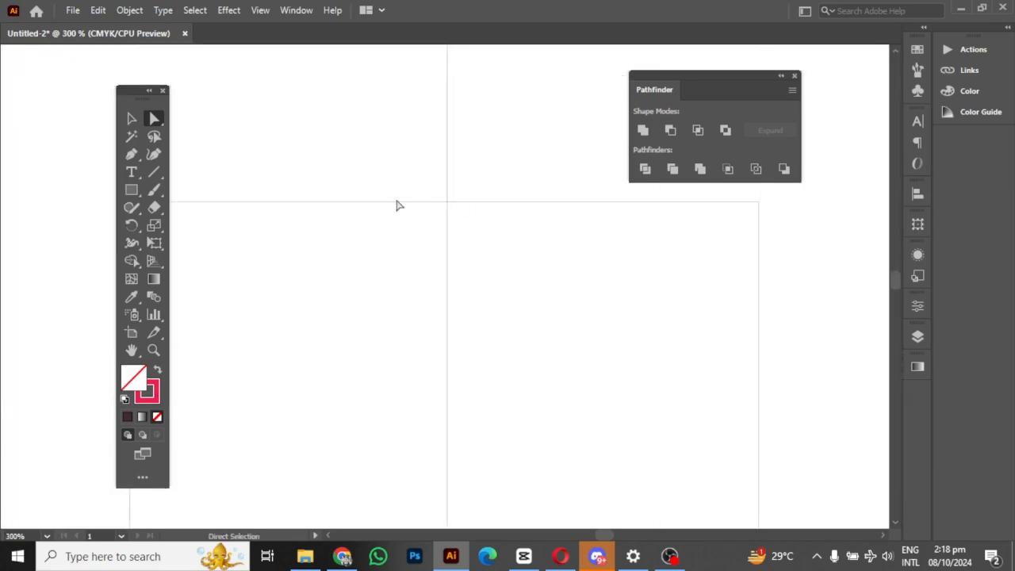
{"action": "left_click", "coordinate": [448, 203]}
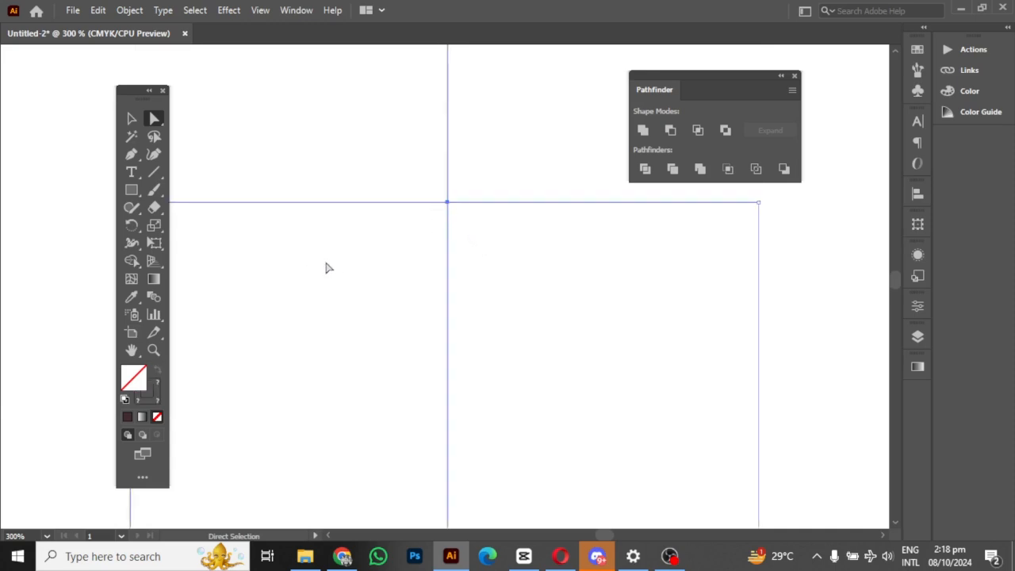
{"action": "left_click", "coordinate": [493, 219]}
{"action": "left_click_drag", "start_coordinate": [497, 181], "coordinate": [504, 238]}
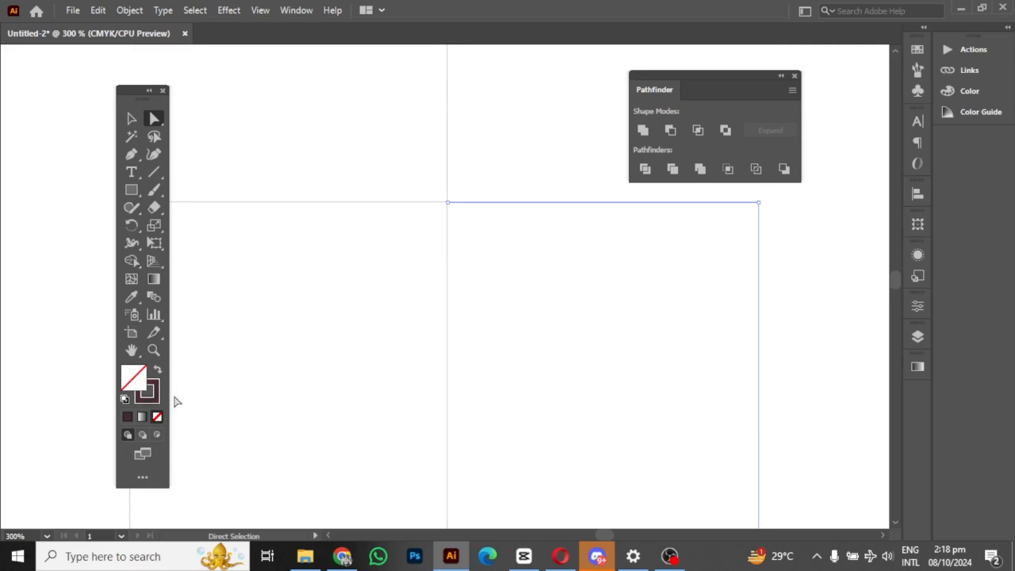
{"action": "left_click_drag", "start_coordinate": [413, 154], "coordinate": [487, 180]}
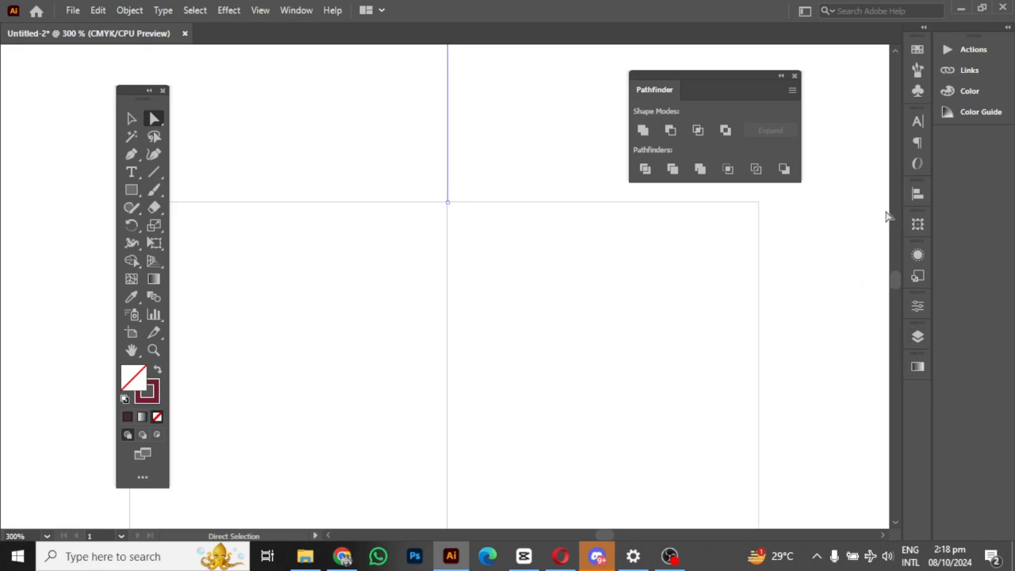
{"action": "key", "text": "ctrl+minus"}
{"action": "key", "text": "ctrl+minus"}
{"action": "key", "text": "ctrl+minus"}
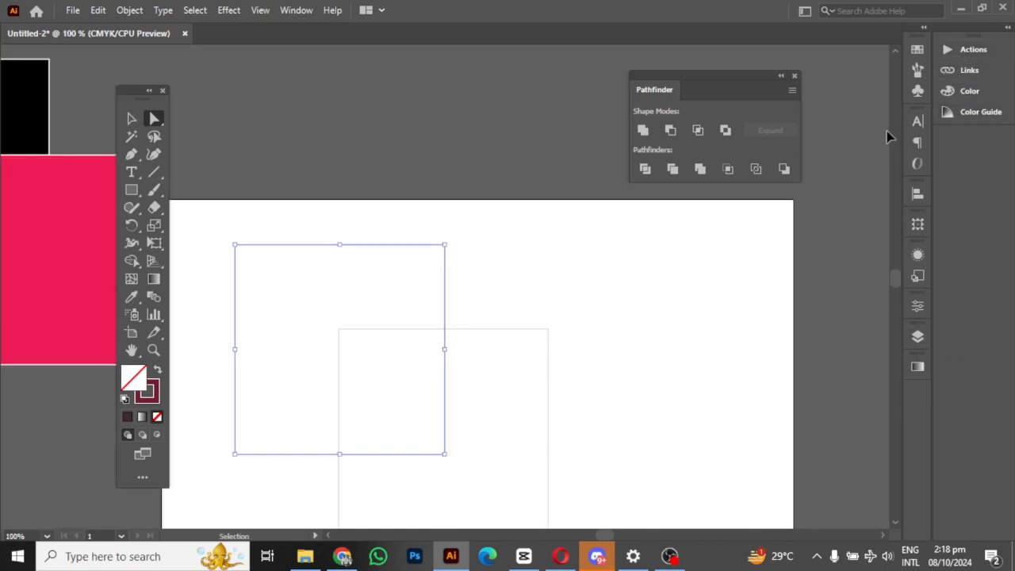
Select all segments of the two outlined squares, set their stroke weight to 8 pt, and deselect them
{"action": "left_click_drag", "start_coordinate": [501, 294], "coordinate": [500, 284]}
{"action": "scroll", "coordinate": [227, 306], "scroll_direction": "down", "scroll_amount": 2}
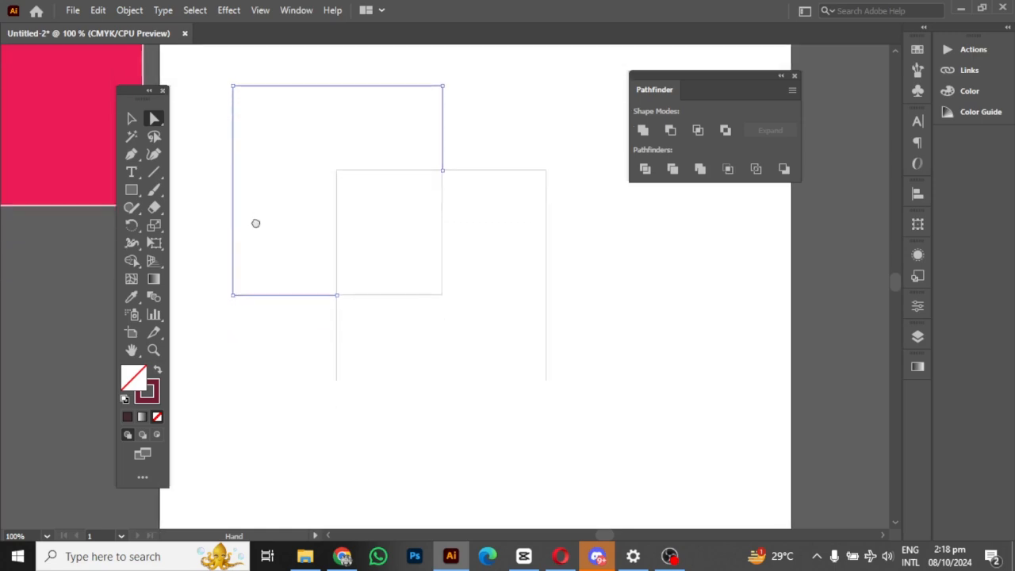
{"action": "left_click_drag", "start_coordinate": [538, 416], "coordinate": [649, 451]}
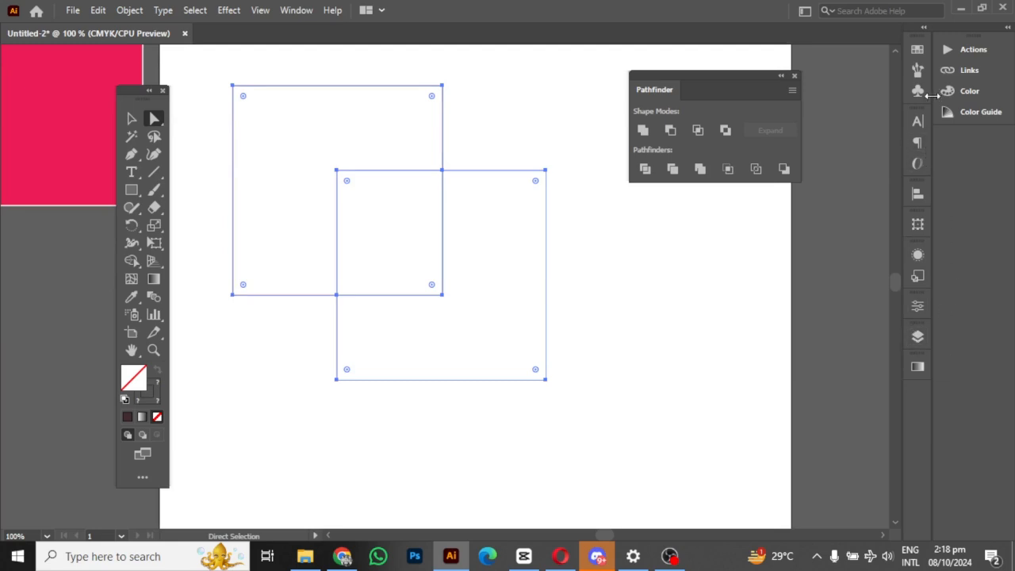
{"action": "left_click", "coordinate": [919, 311]}
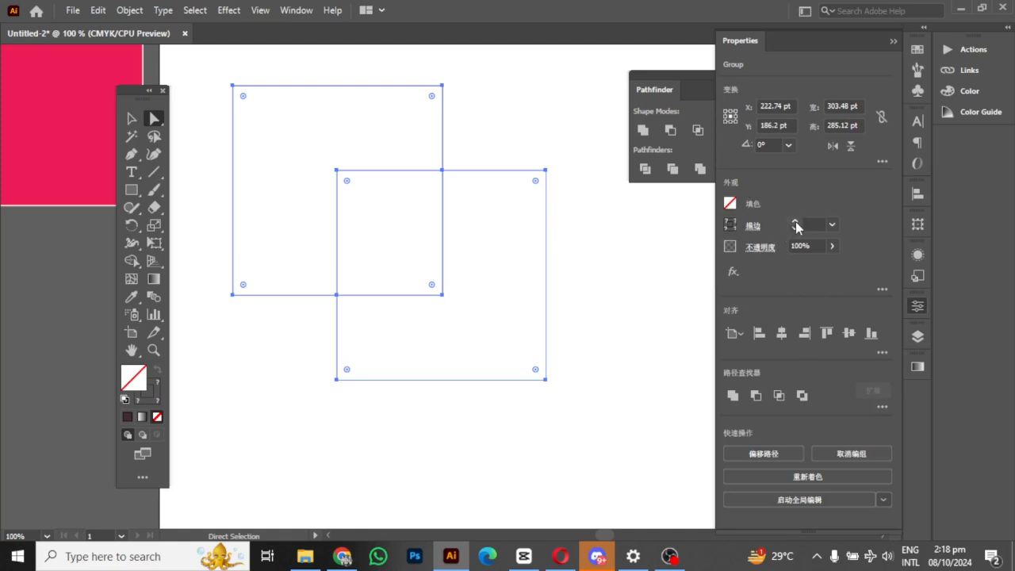
{"action": "left_click", "coordinate": [795, 223]}
{"action": "left_click", "coordinate": [795, 223]}
{"action": "left_click", "coordinate": [795, 222]}
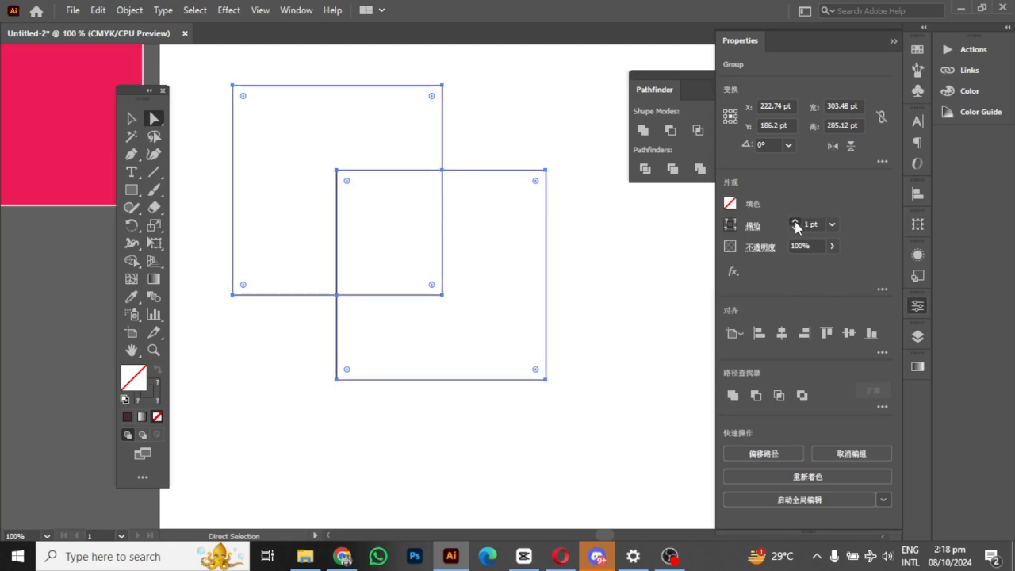
{"action": "left_click", "coordinate": [796, 223]}
{"action": "left_click", "coordinate": [796, 223]}
{"action": "left_click", "coordinate": [796, 223]}
{"action": "left_click", "coordinate": [795, 223]}
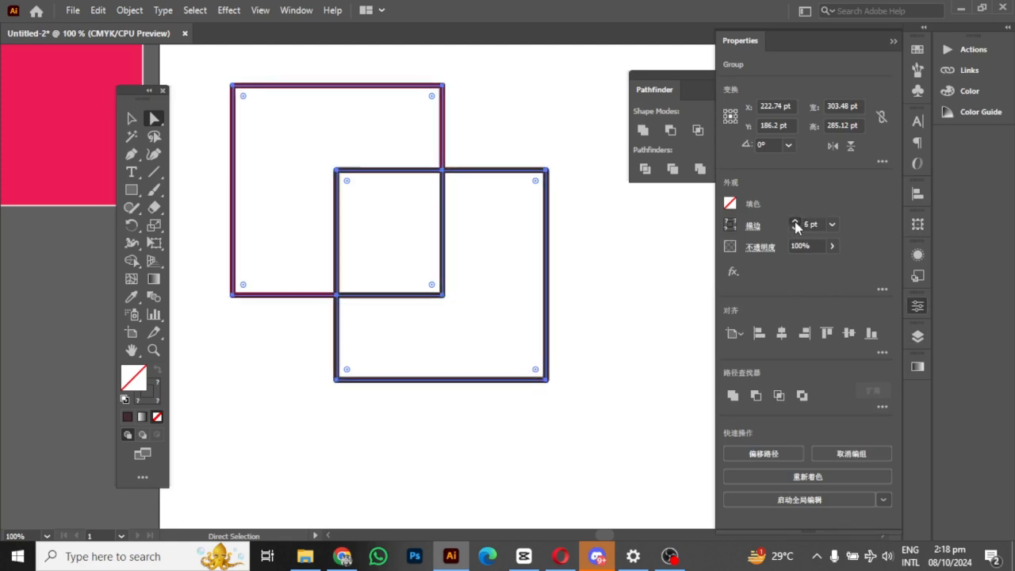
{"action": "left_click", "coordinate": [796, 223]}
{"action": "left_click", "coordinate": [796, 223]}
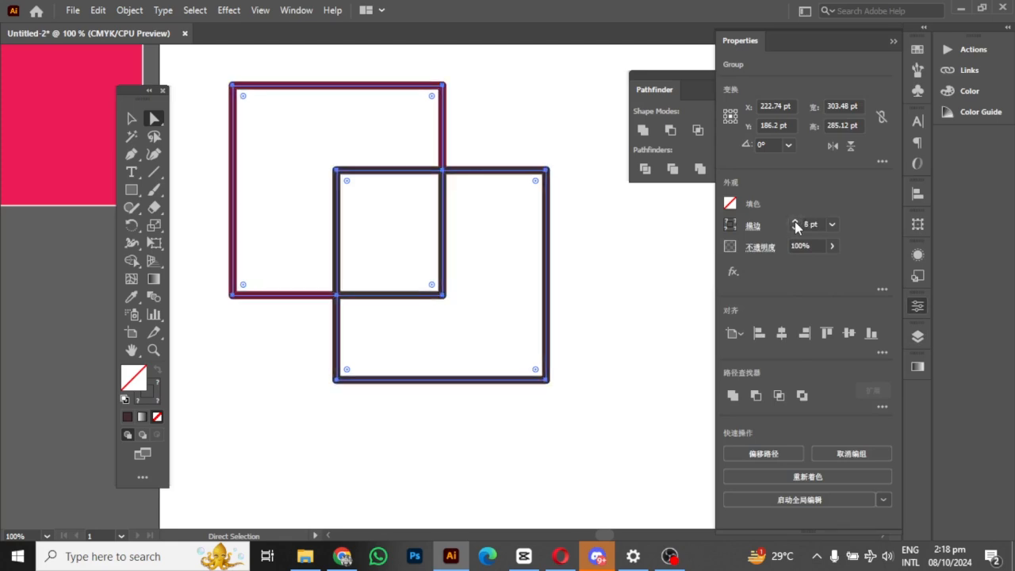
{"action": "left_click", "coordinate": [492, 151]}
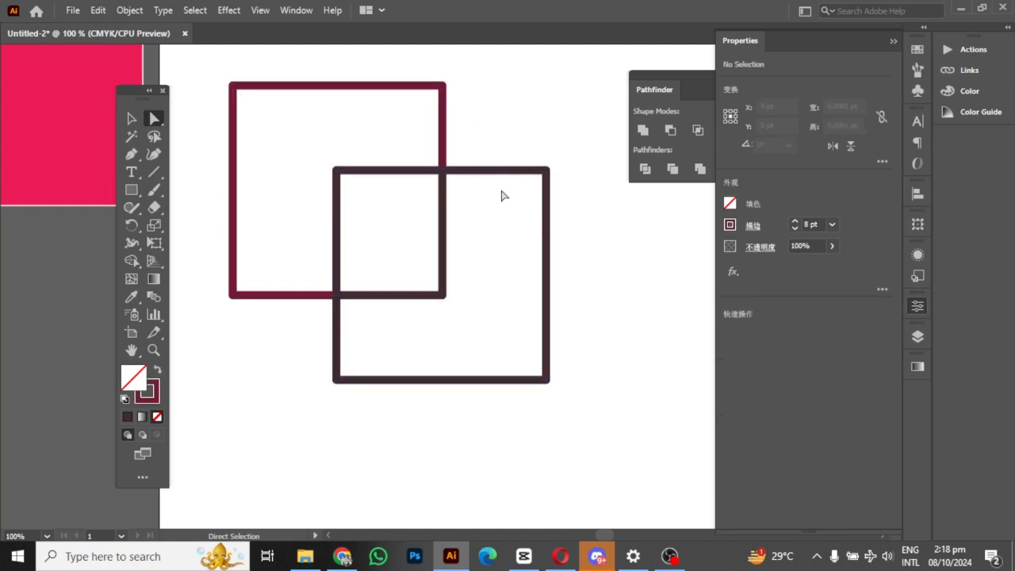
Examine the thickened outlines and their stroke colours where the two squares overlap, and put the properties away
{"action": "key", "text": "ctrl+equal"}
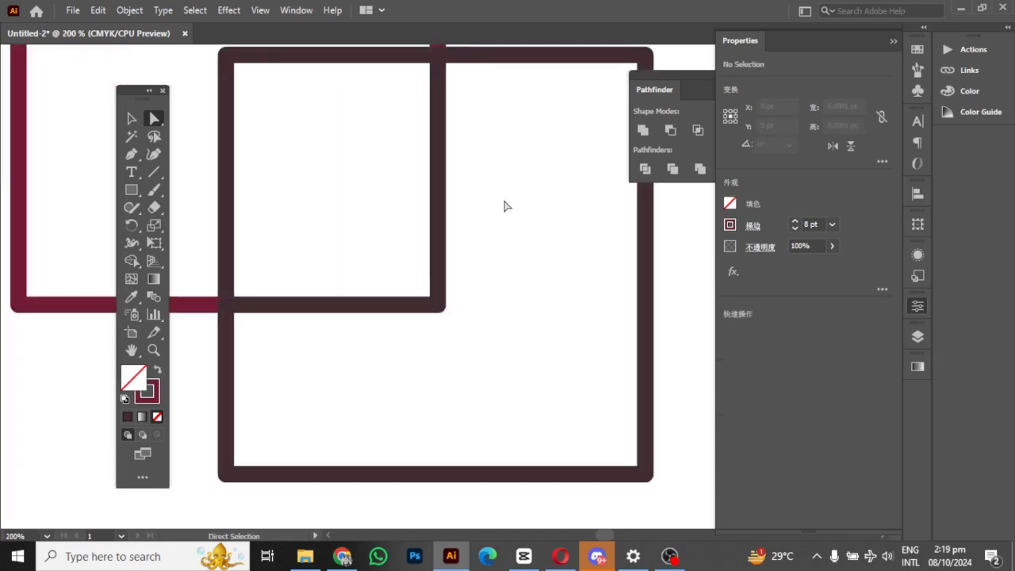
{"action": "key", "text": "ctrl+minus"}
{"action": "key", "text": "ctrl+minus"}
{"action": "left_click_drag", "start_coordinate": [504, 199], "coordinate": [498, 233]}
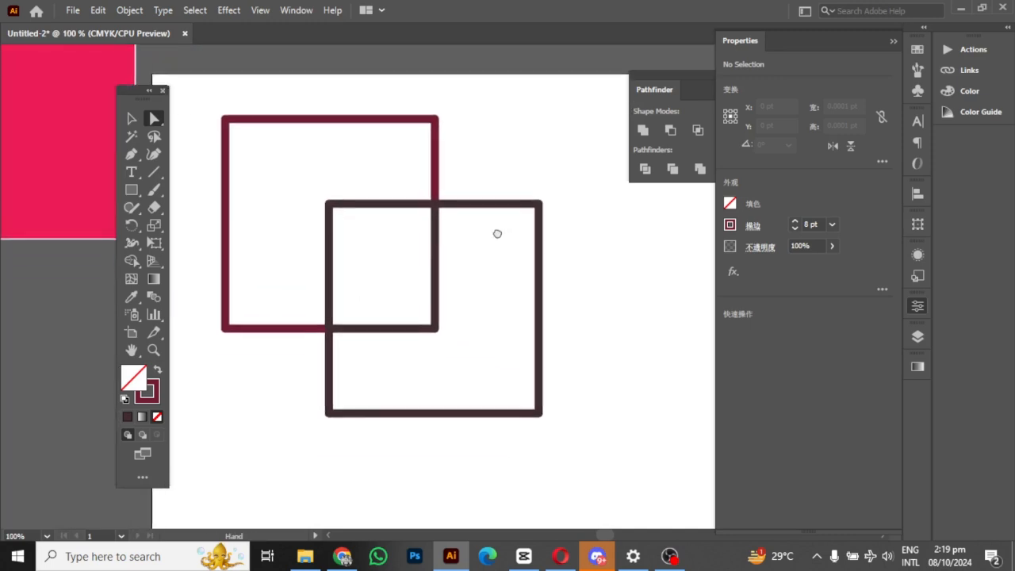
{"action": "left_click", "coordinate": [894, 40]}
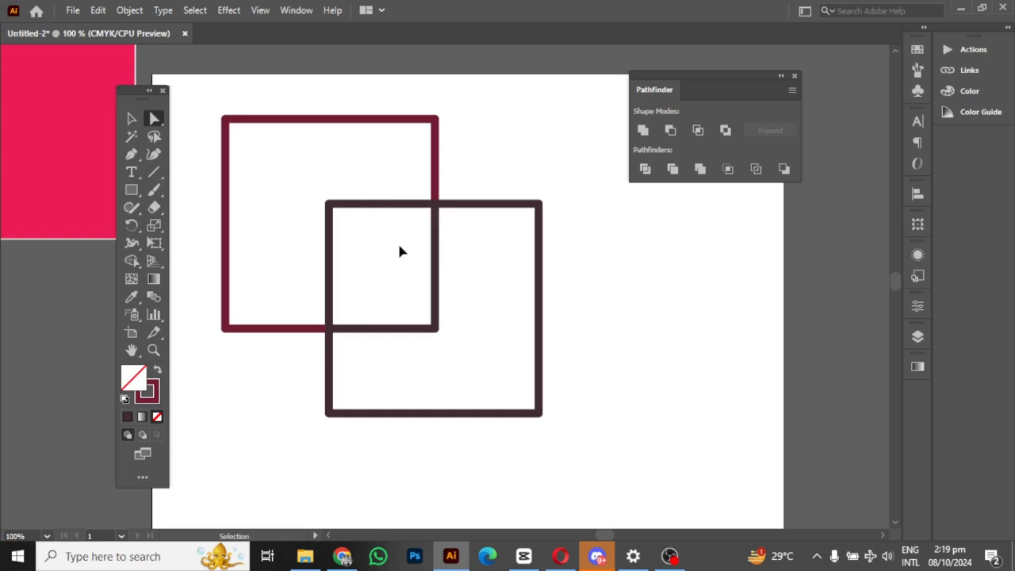
Undo the stroke weight, Outline and recolouring changes back to the original filled black and pink squares
{"action": "key", "text": "ctrl+a"}
{"action": "key", "text": "ctrl+z"}
{"action": "key", "text": "ctrl+z"}
{"action": "key", "text": "ctrl+z"}
{"action": "key", "text": "ctrl+z"}
{"action": "key", "text": "ctrl+z"}
{"action": "key", "text": "ctrl+z"}
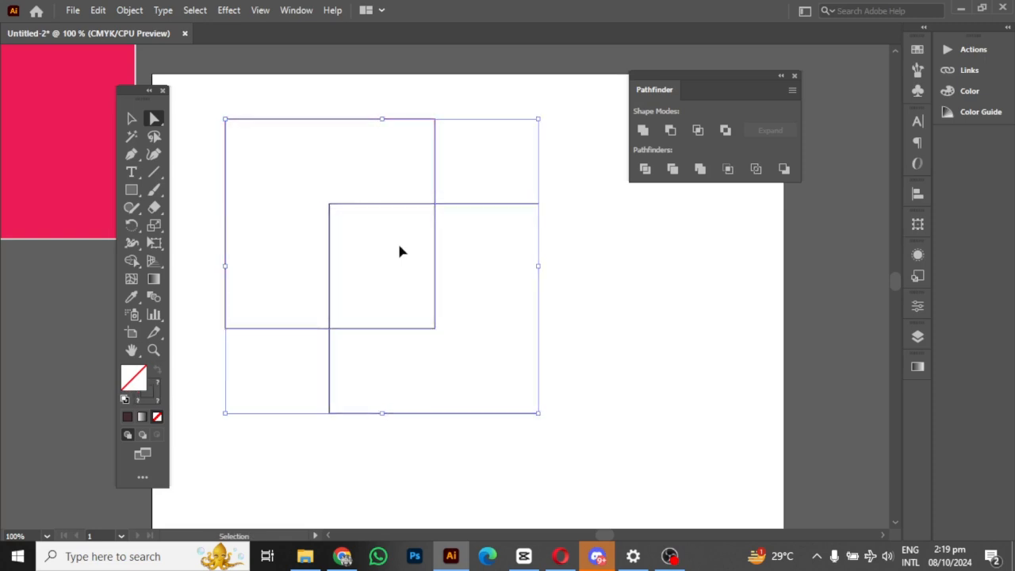
{"action": "key", "text": "ctrl+z"}
{"action": "key", "text": "ctrl+z"}
{"action": "key", "text": "ctrl+z"}
{"action": "key", "text": "ctrl+z"}
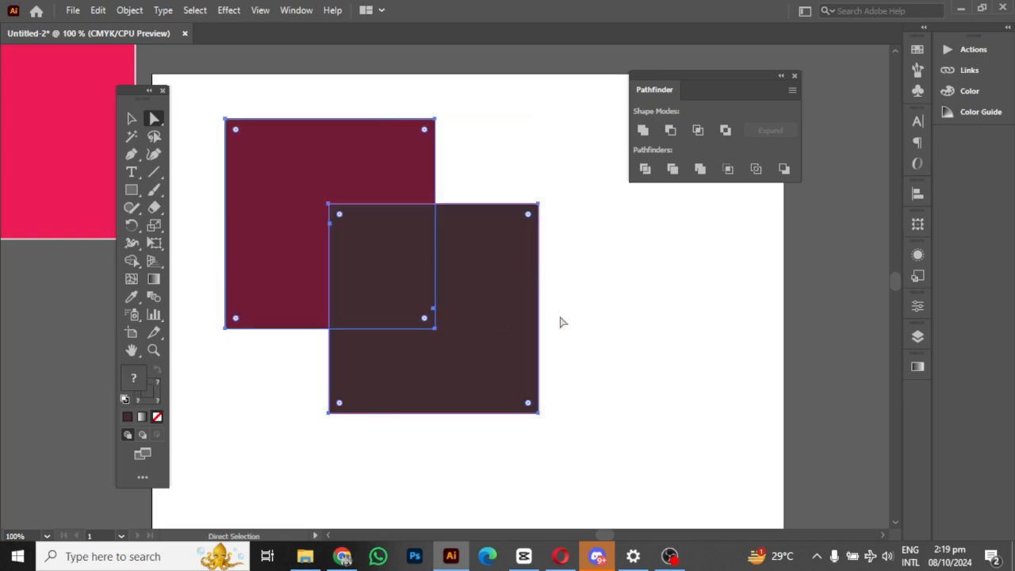
{"action": "key", "text": "ctrl+z"}
{"action": "key", "text": "ctrl+z"}
{"action": "key", "text": "ctrl+z"}
{"action": "key", "text": "ctrl+z"}
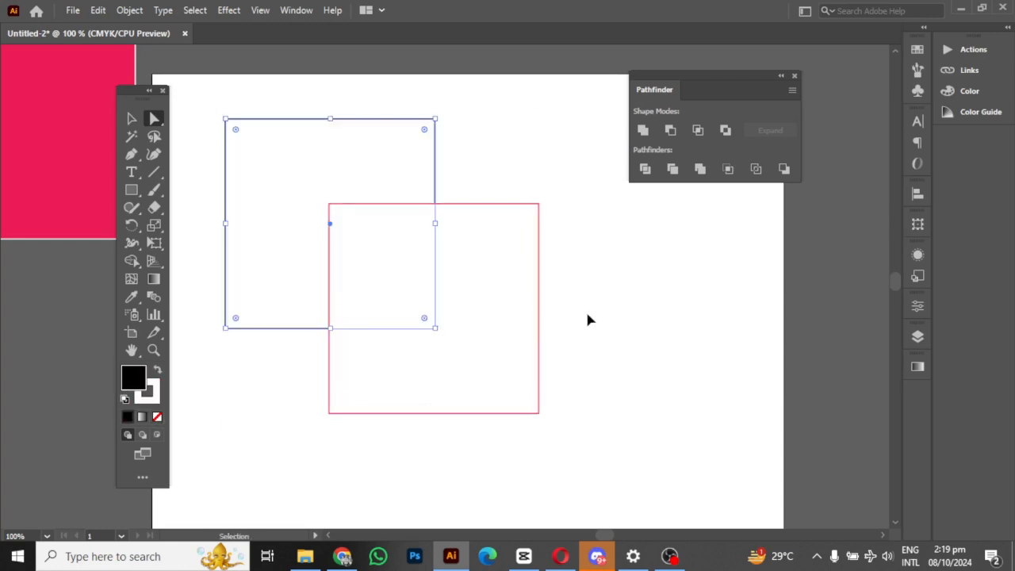
{"action": "scroll", "coordinate": [669, 336], "scroll_direction": "down", "scroll_amount": 3}
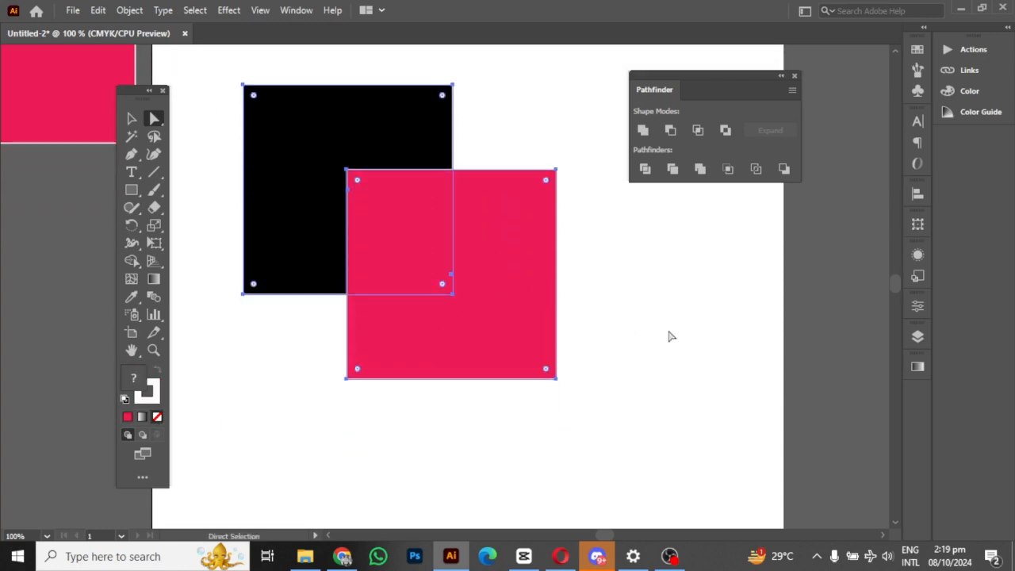
Select the black and pink squares together and apply Minus Back to them
{"action": "left_click", "coordinate": [669, 335]}
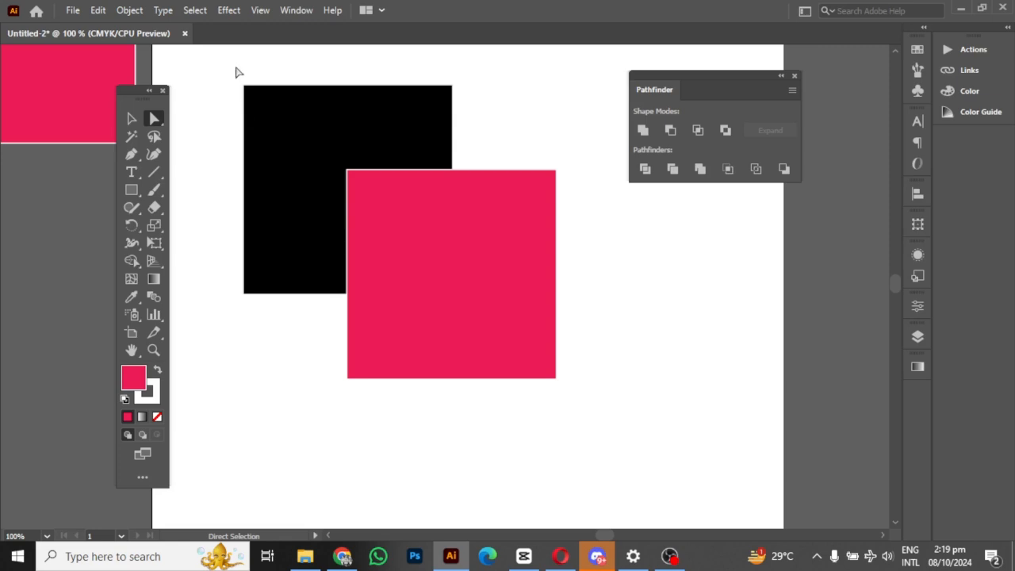
{"action": "left_click_drag", "start_coordinate": [235, 70], "coordinate": [589, 427]}
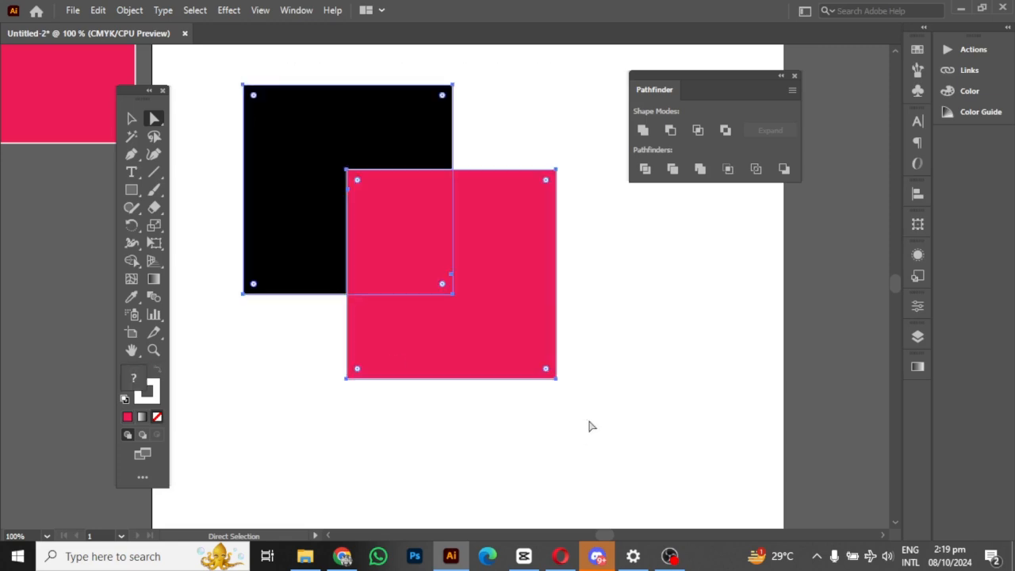
{"action": "left_click", "coordinate": [785, 170]}
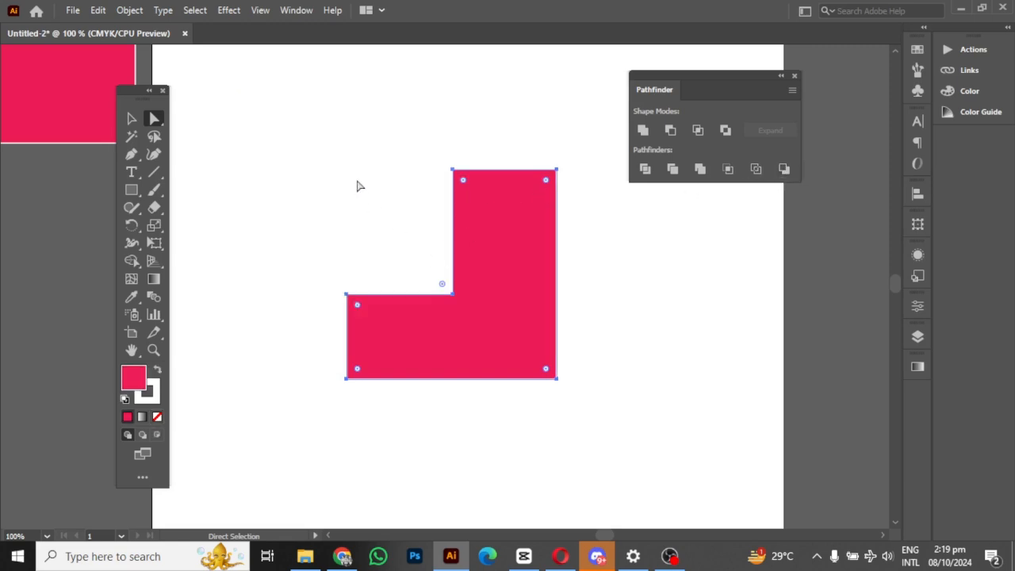